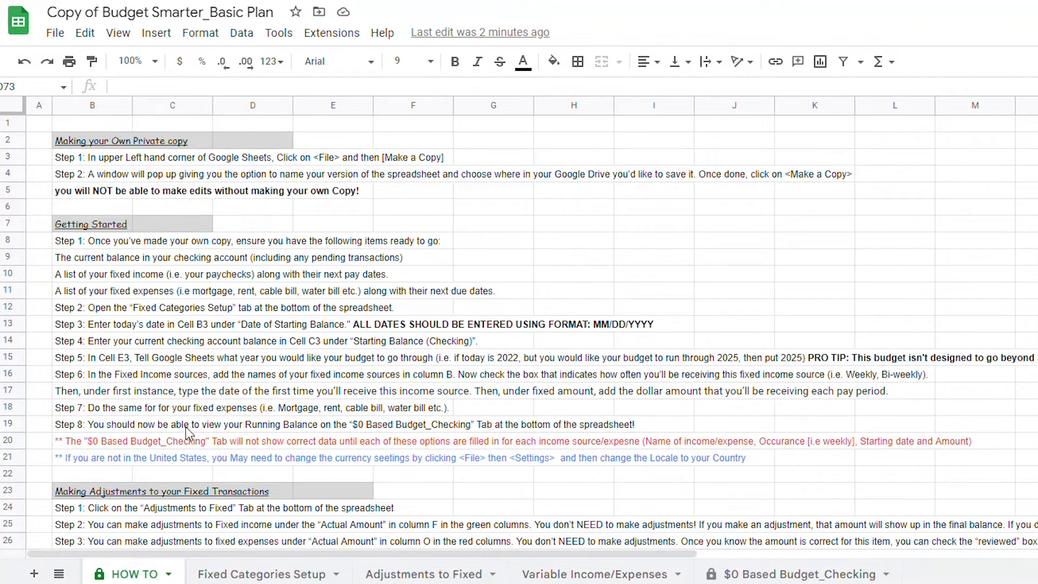
scroll(186, 429, "down", 5)
scroll(189, 429, "up", 5)
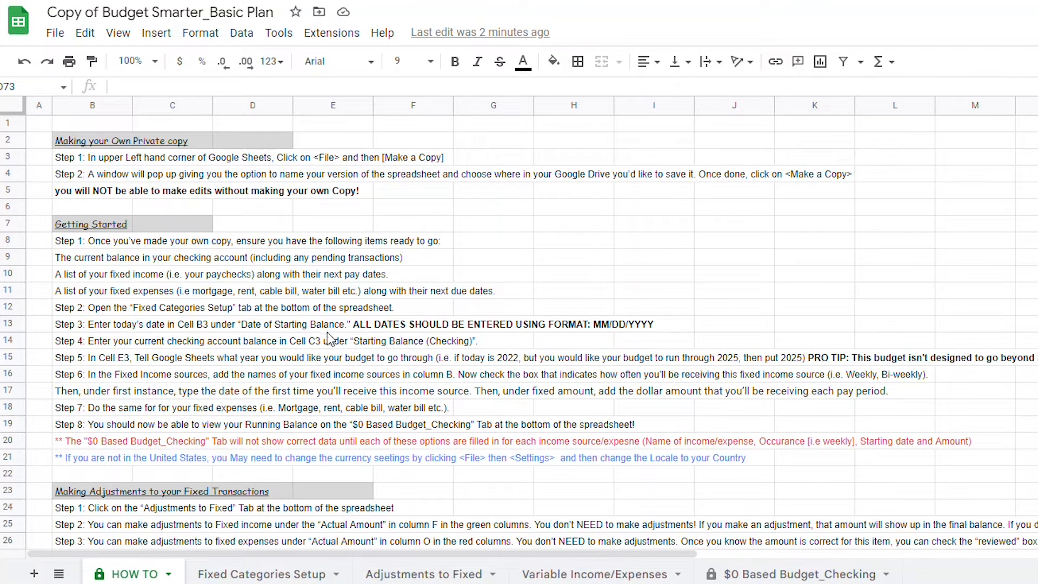
On the Fixed Categories Setup sheet, enter 7/28/2022 as the date of starting balance and 1000 as the starting checking balance
left_click(254, 575)
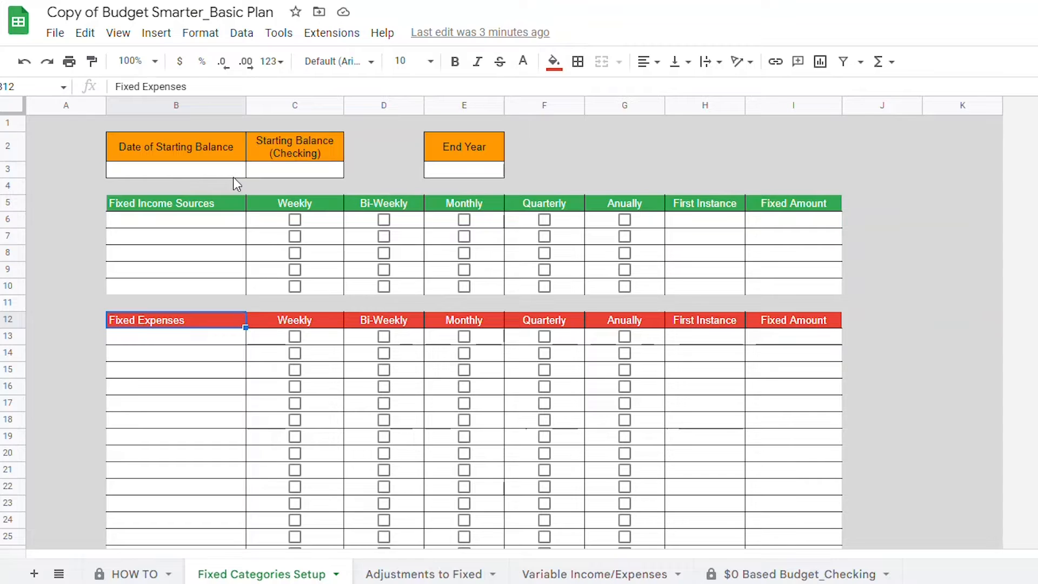
left_click(115, 171)
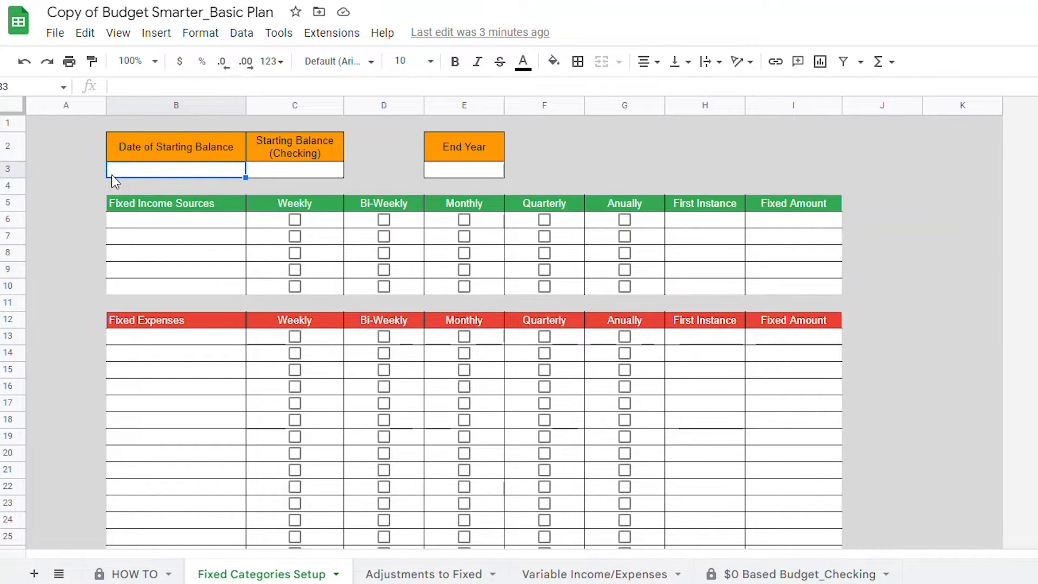
type("7/")
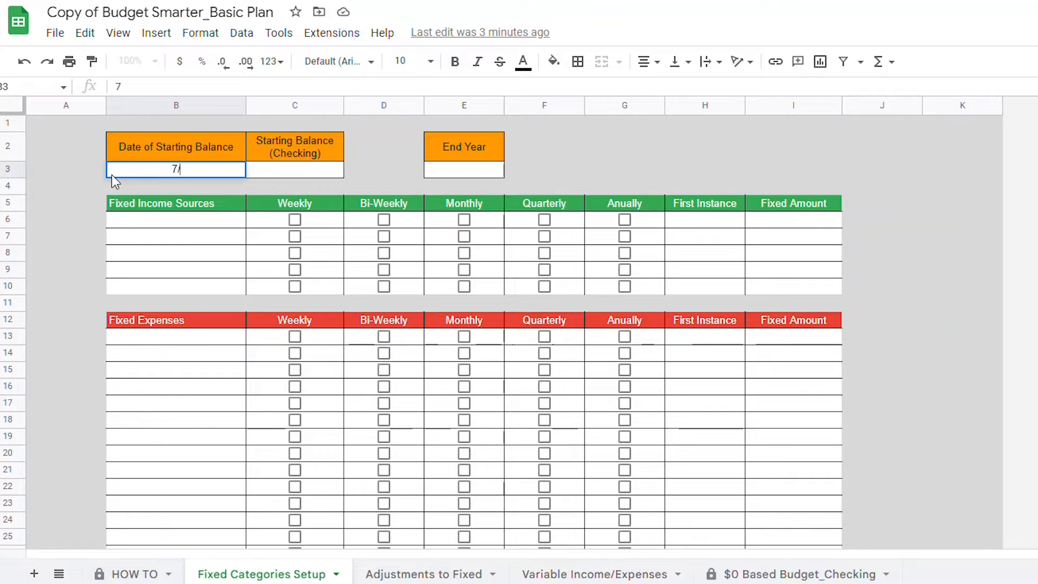
type("28/2022")
key("Return")
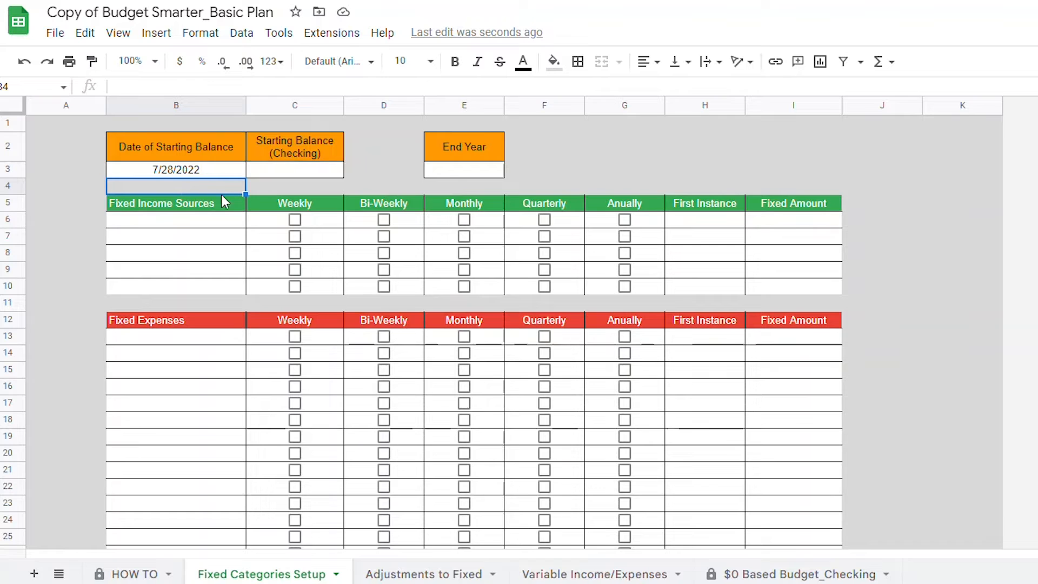
left_click(286, 173)
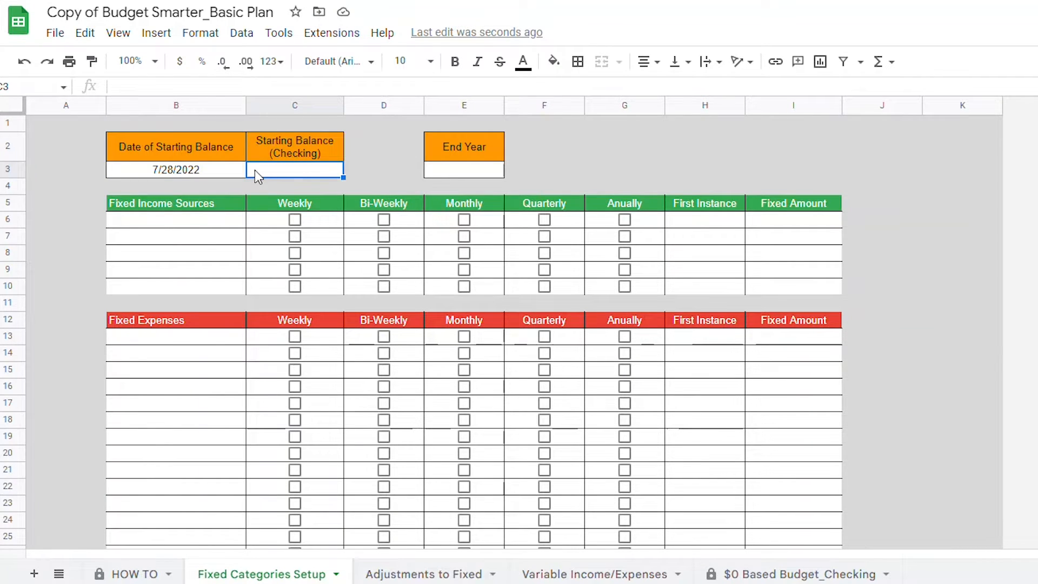
type("1000")
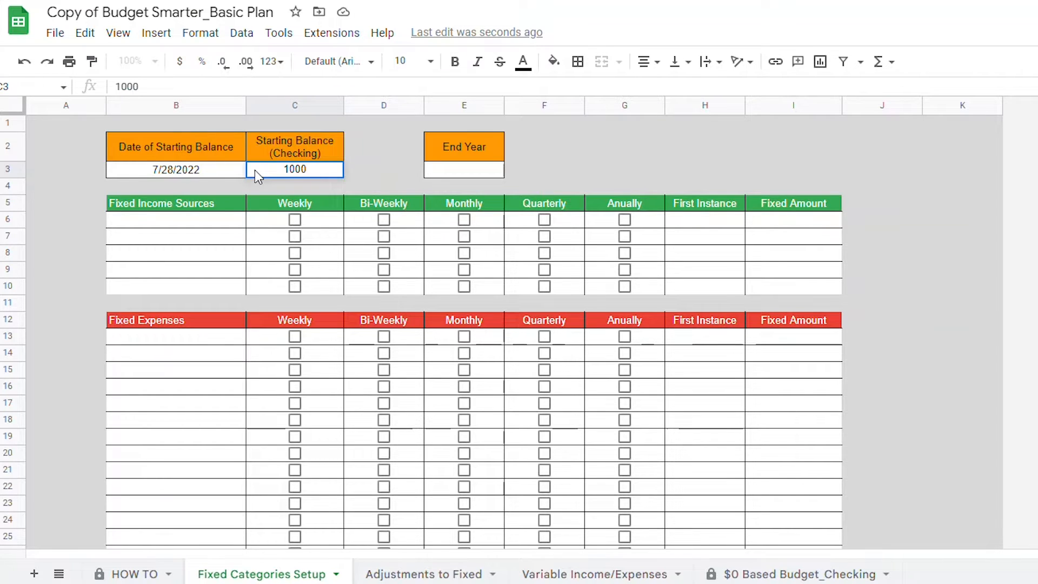
key("Return")
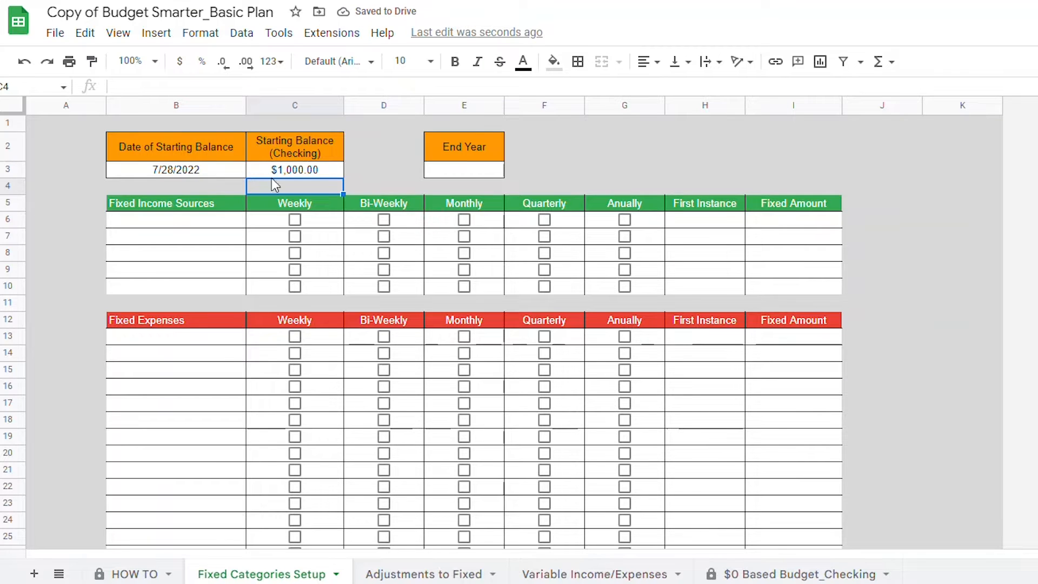
Check the starting balance row on the $0 Based Budget_Checking sheet and return to Fixed Categories Setup
left_click(771, 574)
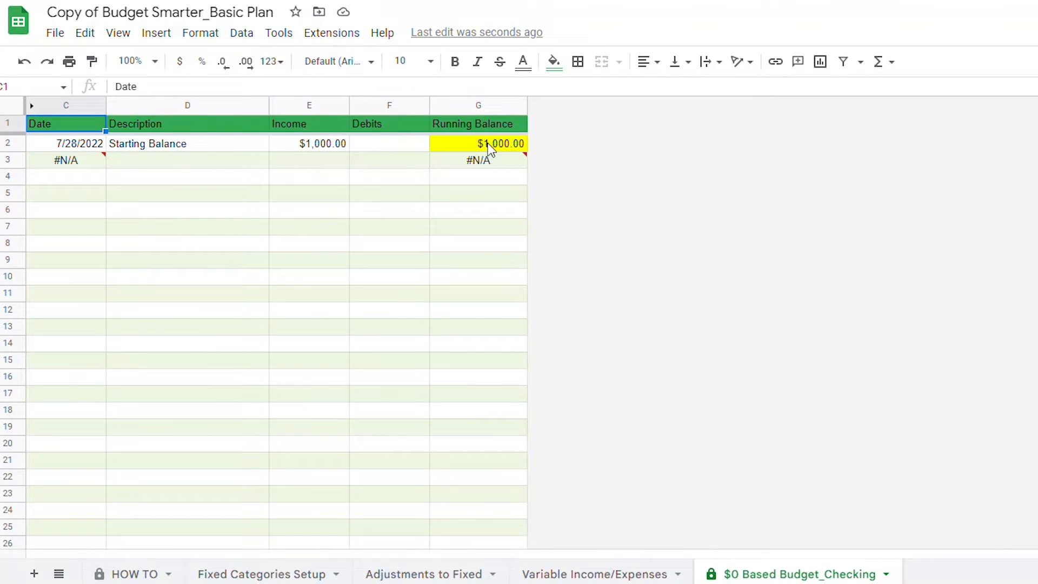
left_click(230, 574)
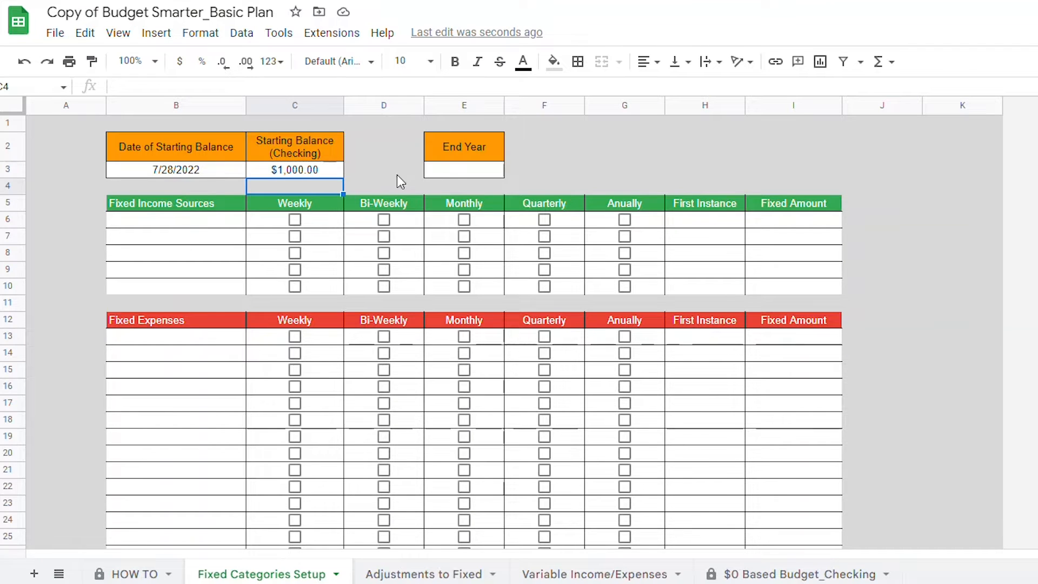
Set the budget's End Year to 2025
left_click(465, 172)
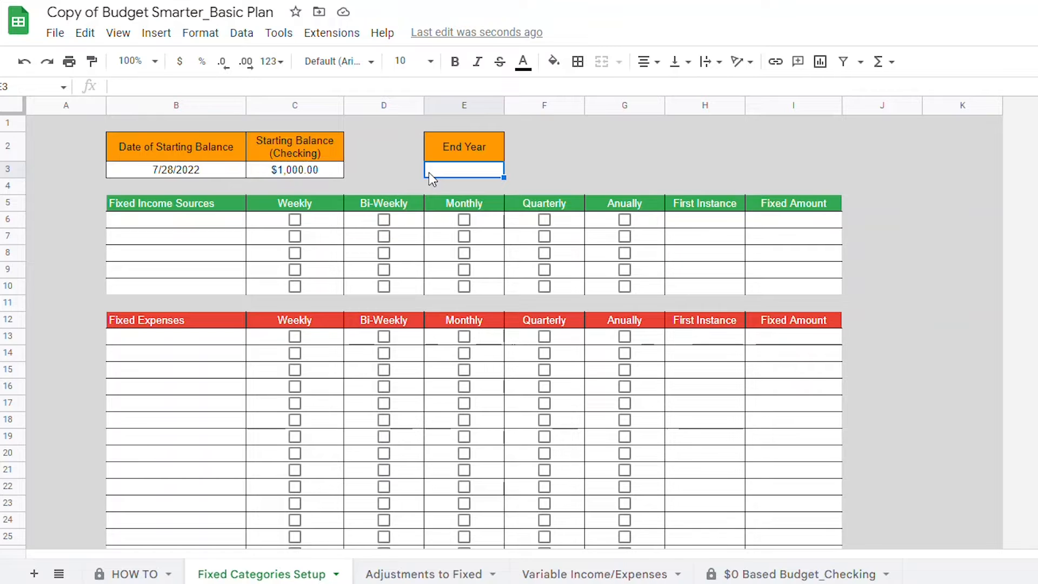
type("2022")
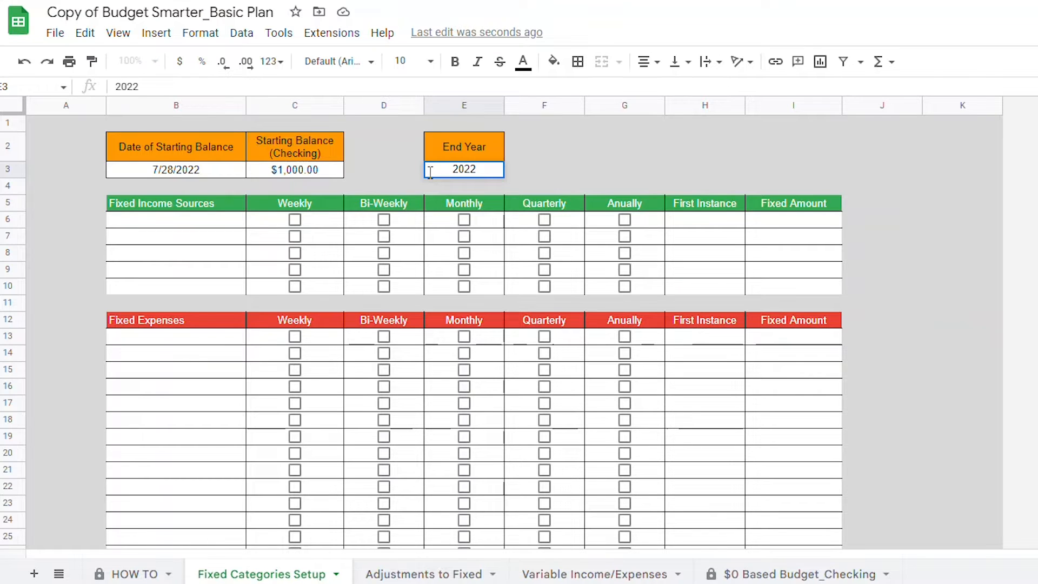
key("BackSpace")
type("3")
key("BackSpace")
type("4")
key("BackSpace")
type("5")
key("Return")
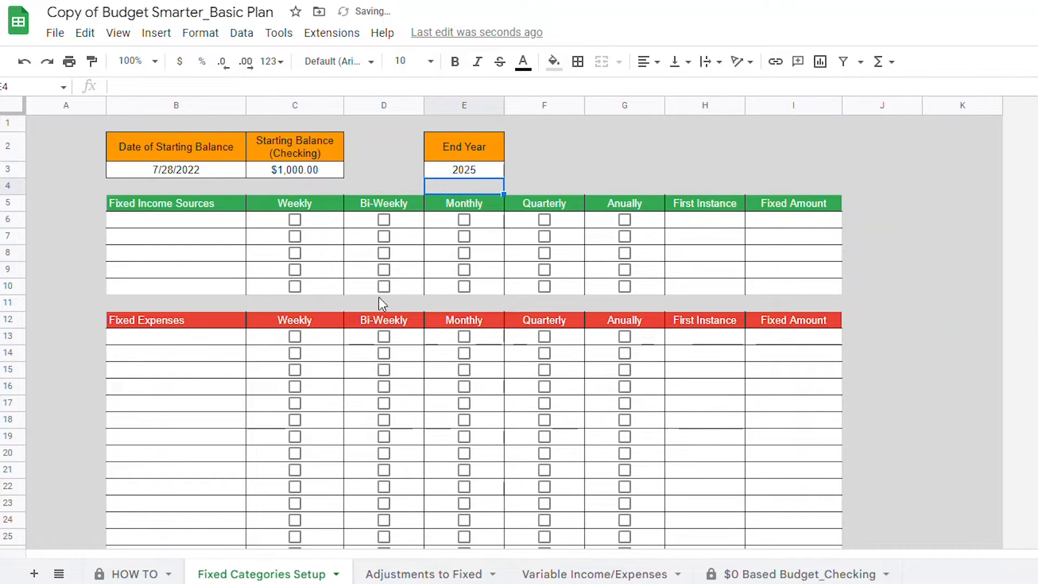
Add Paycheck 1 as the first fixed income source and mark only Bi-Weekly as its frequency
left_click(174, 226)
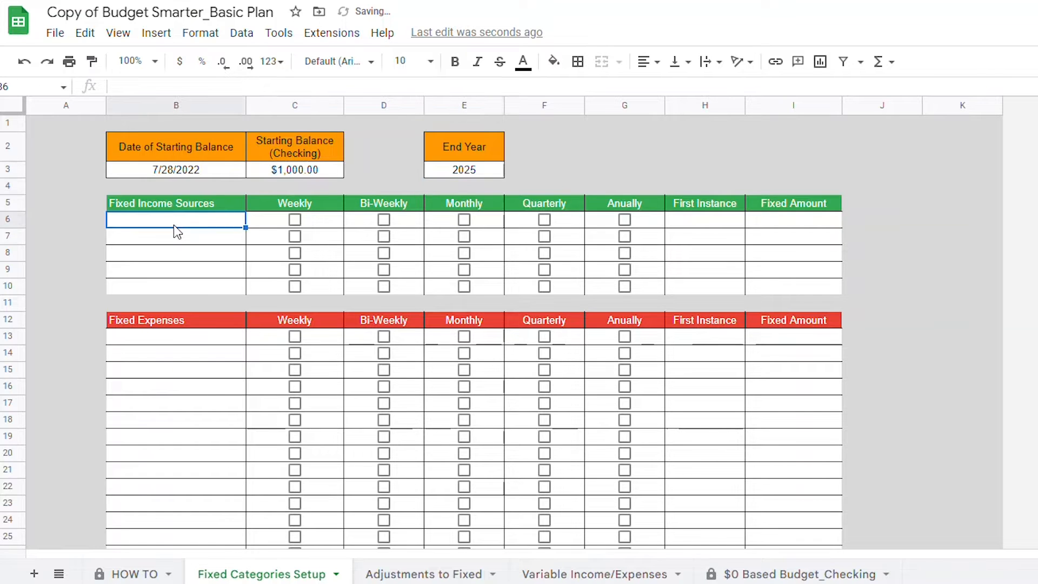
type("Paycheck")
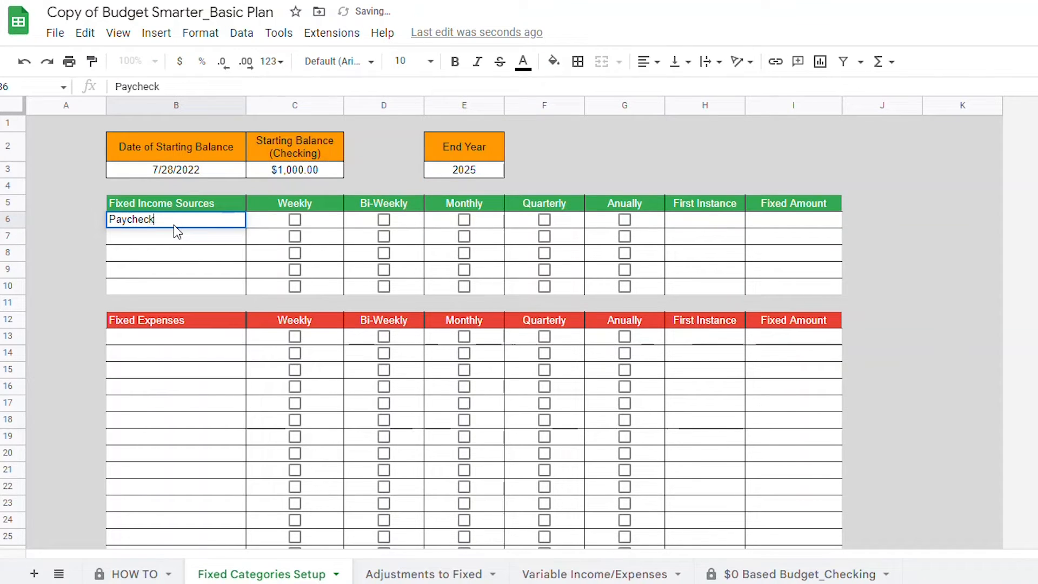
type(" 1")
key("Return")
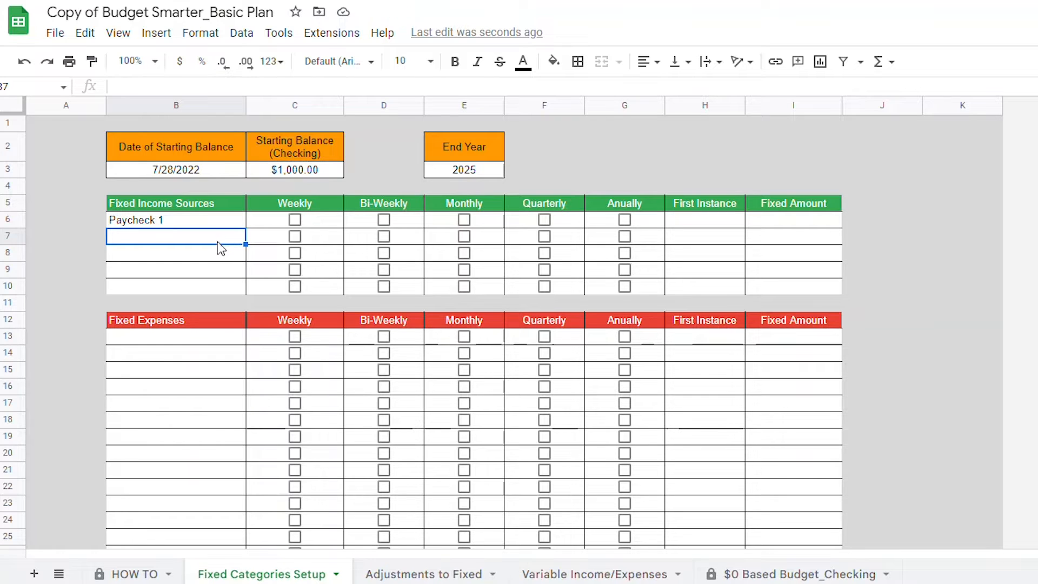
left_click(385, 221)
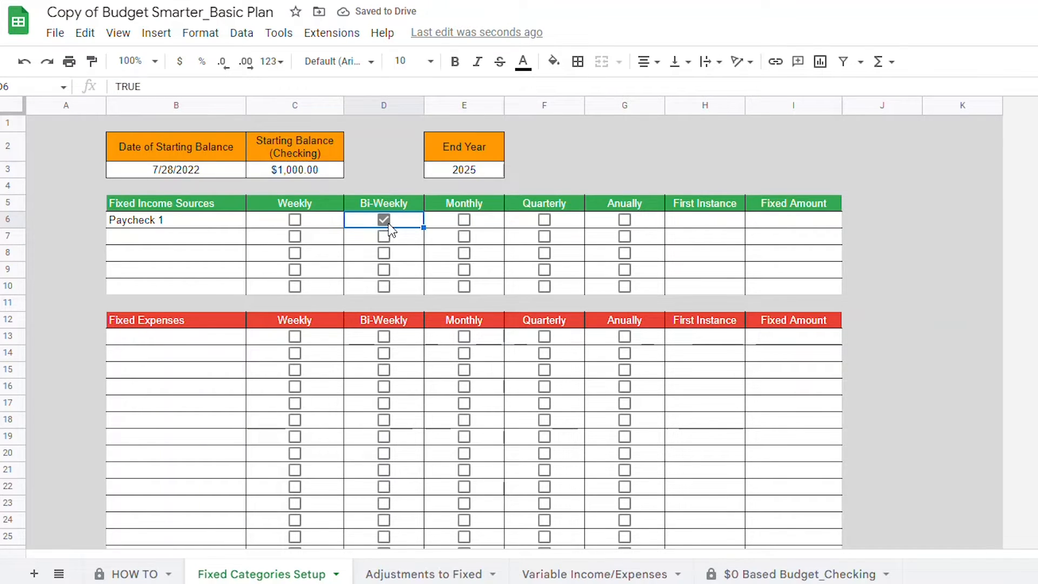
left_click(465, 220)
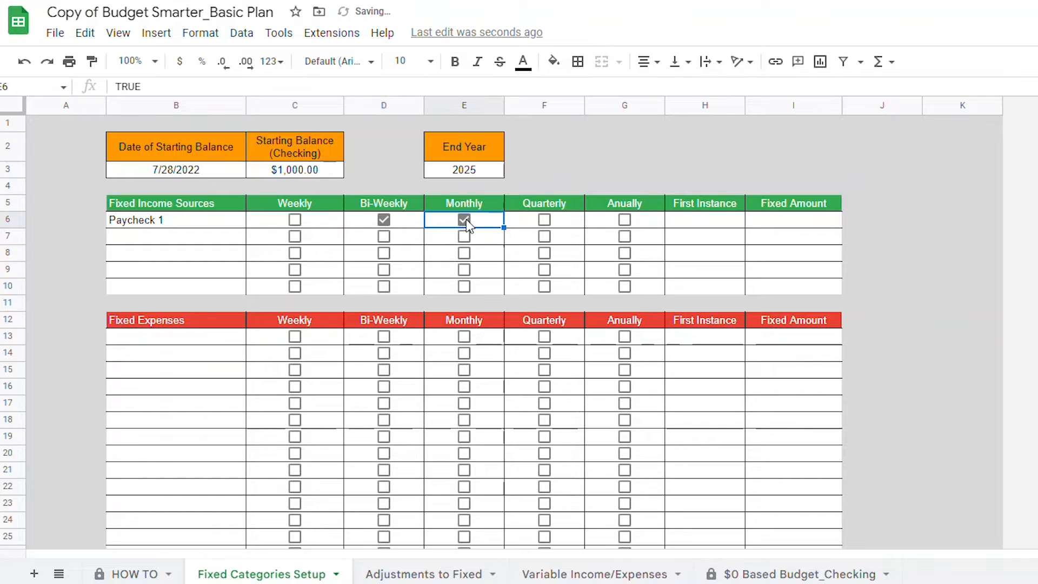
left_click(384, 220)
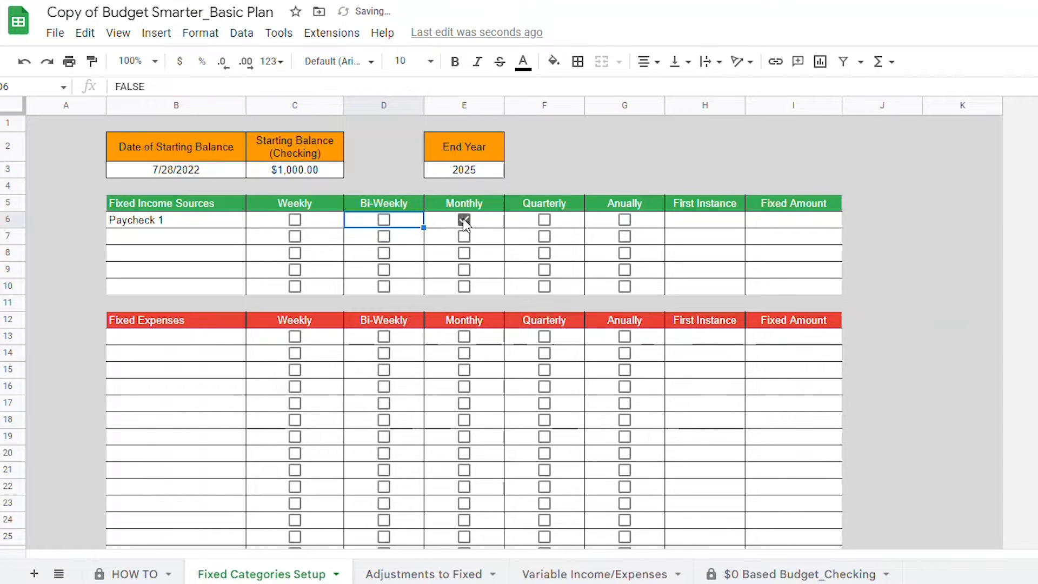
left_click(462, 218)
left_click(383, 220)
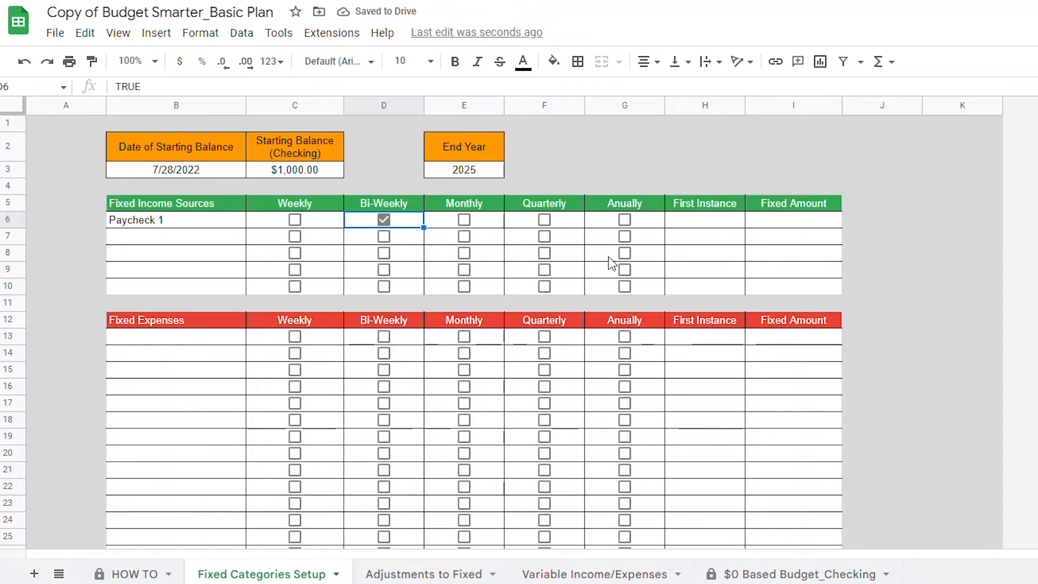
Give Paycheck 1 a first instance of 7/29/2022 and a fixed amount of 1200
left_click(694, 225)
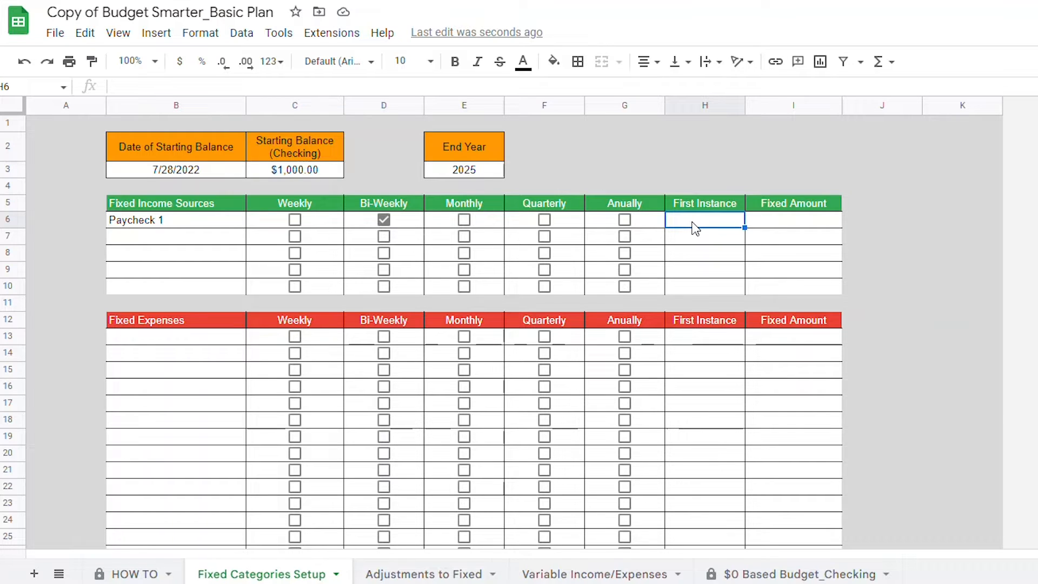
type("7/29/2022")
key("Return")
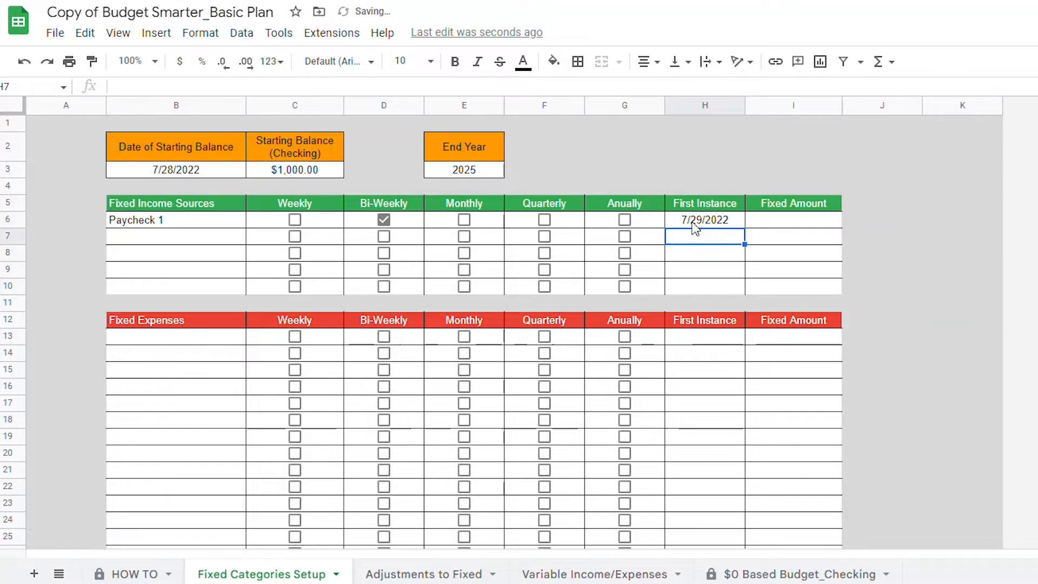
left_click(803, 222)
type("1200")
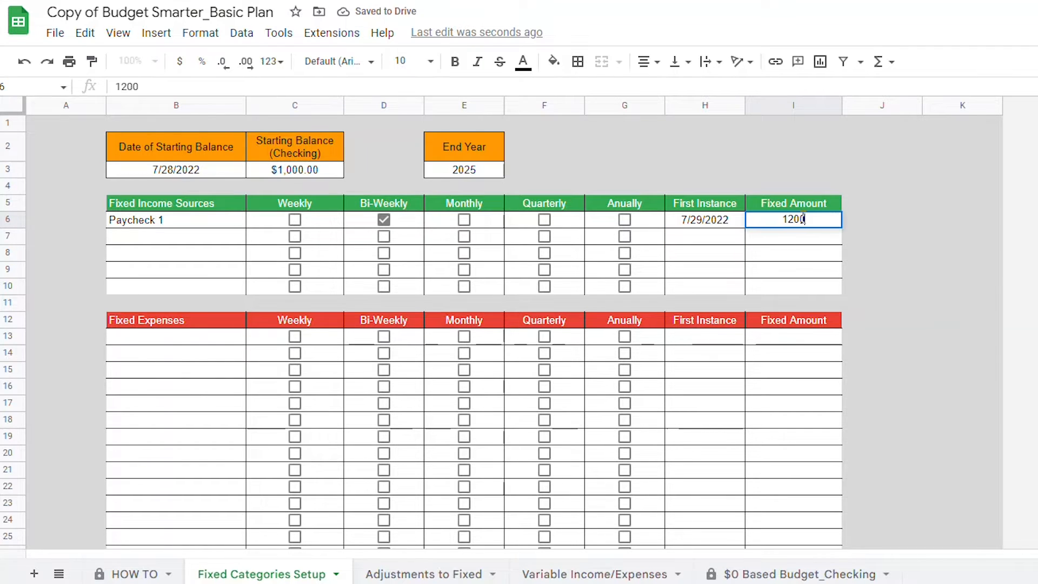
key("Return")
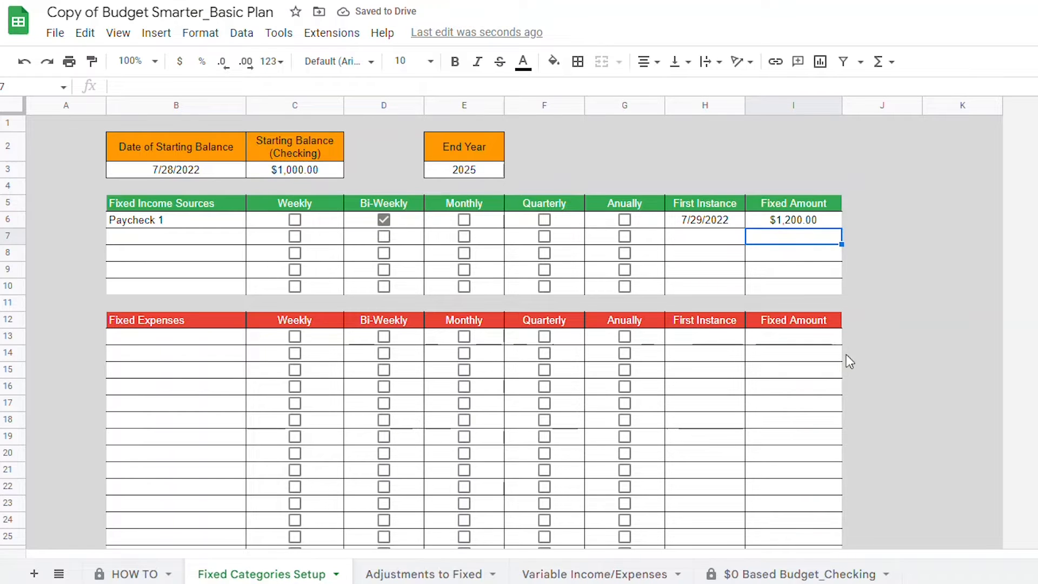
Review the projected Paycheck 1 entries on the $0 Based Budget_Checking sheet and return to Fixed Categories Setup
left_click(820, 574)
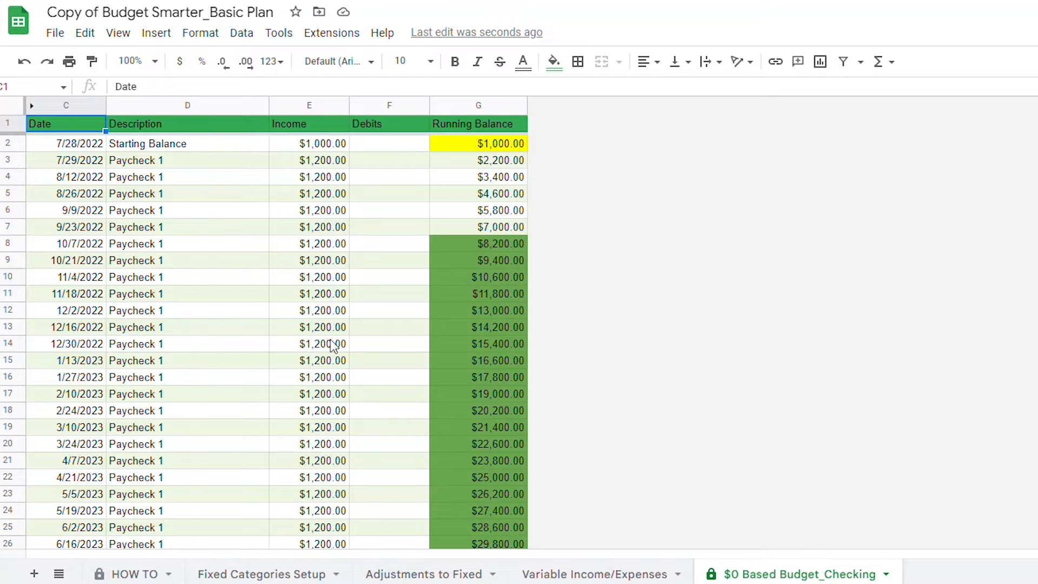
left_click(260, 574)
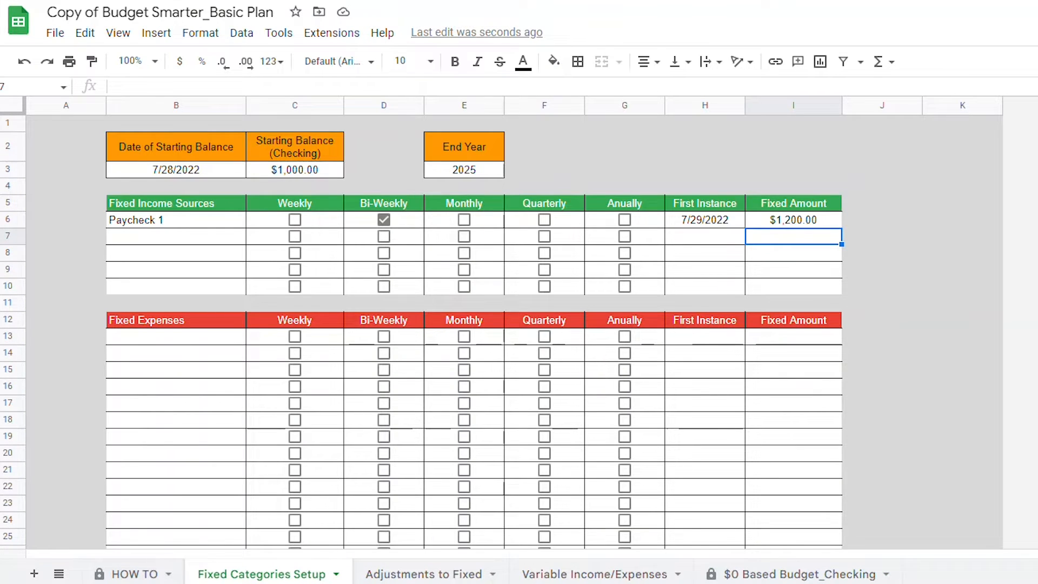
Add Paycheck 2 as a bi-weekly fixed income source with first instance 7/29/2022 and fixed amount 1000
left_click(204, 239)
type("Paycheck 2")
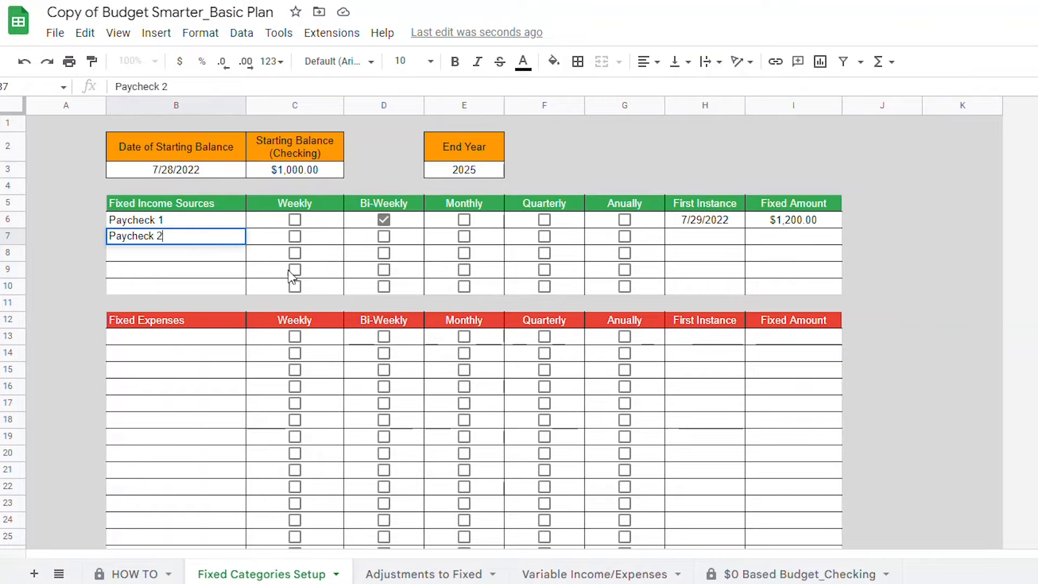
left_click(383, 236)
left_click(711, 238)
type("7/29/2022")
left_click(802, 238)
type("1000")
key("Return")
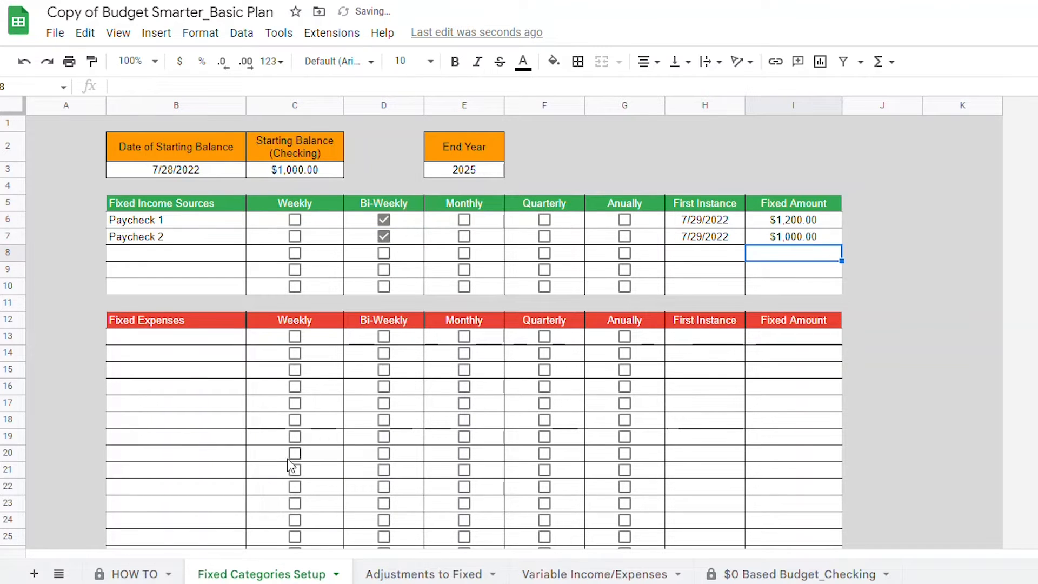
Review the running balance with both paychecks on the $0 Based Budget_Checking sheet, then return to Fixed Categories Setup
left_click(744, 575)
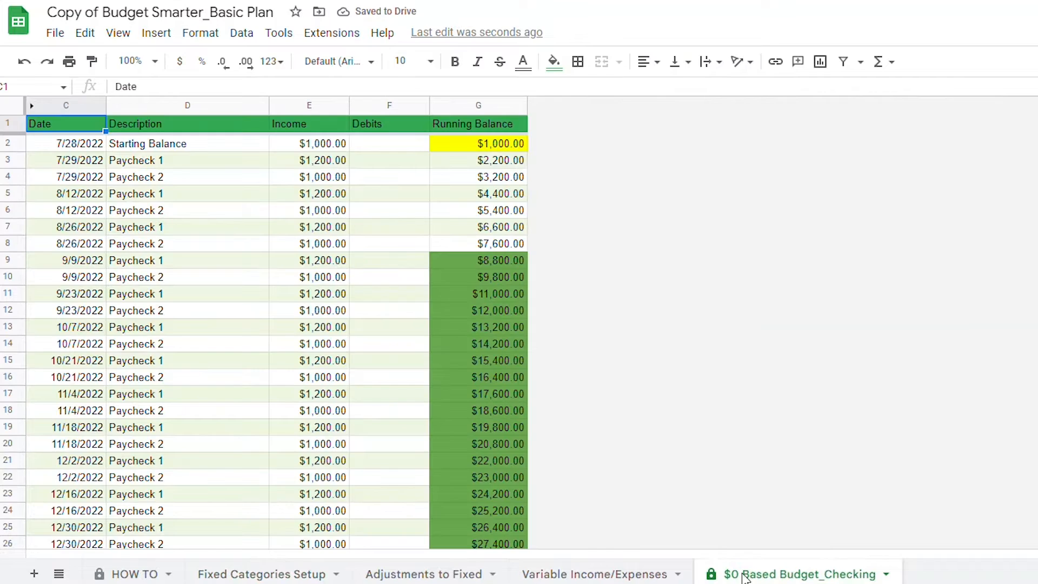
scroll(276, 303, "down", 6)
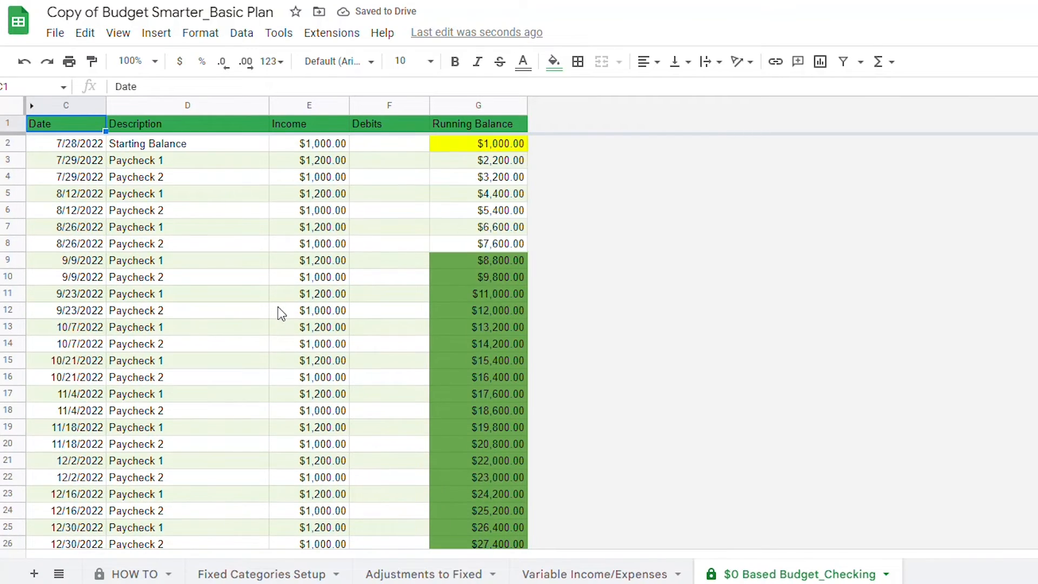
scroll(277, 315, "down", 6)
scroll(273, 314, "up", 12)
left_click(298, 575)
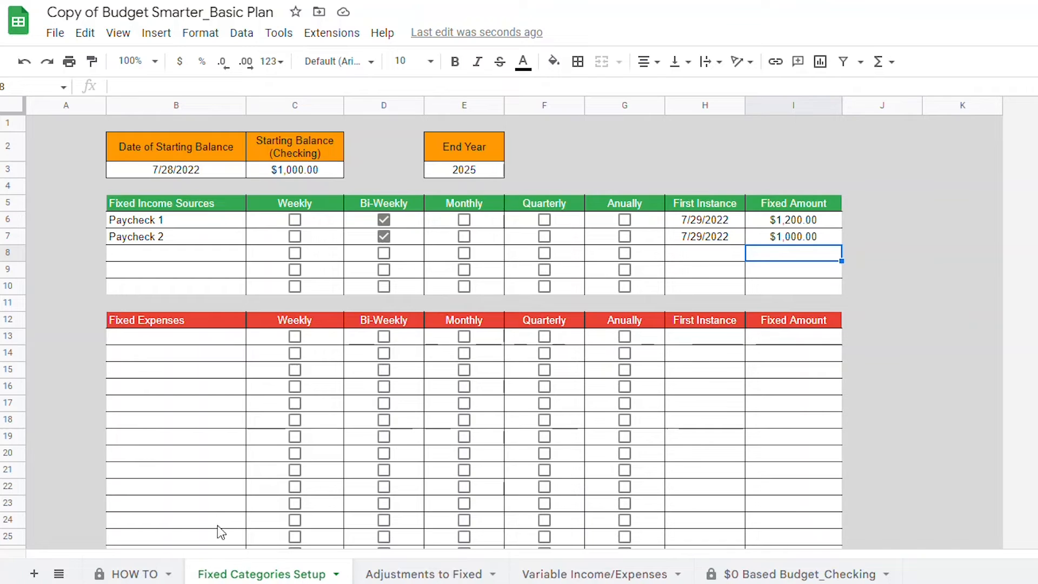
Add Mortgage as the first entry in the Fixed Expenses list
left_click(177, 341)
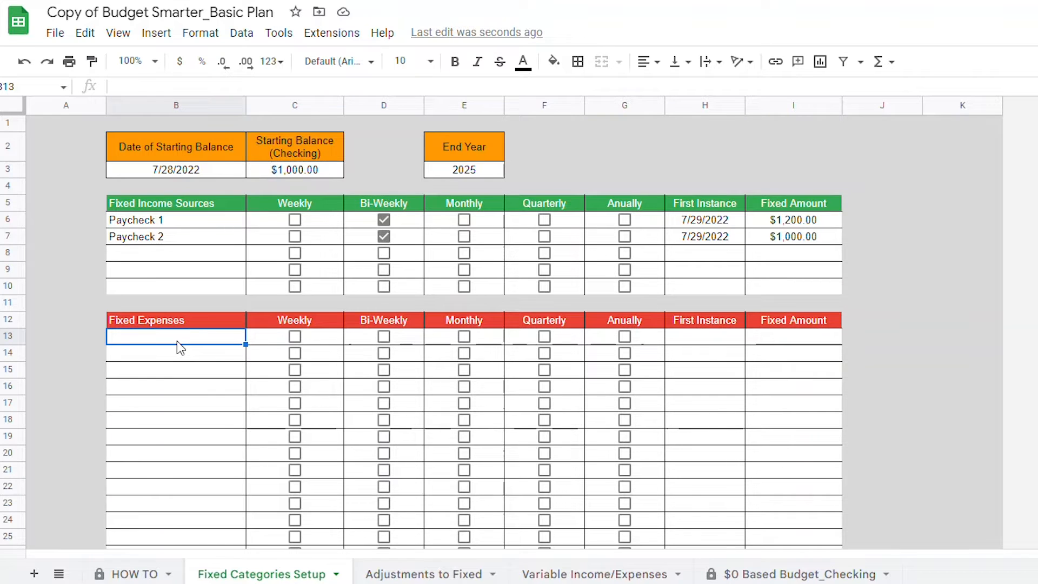
type("M")
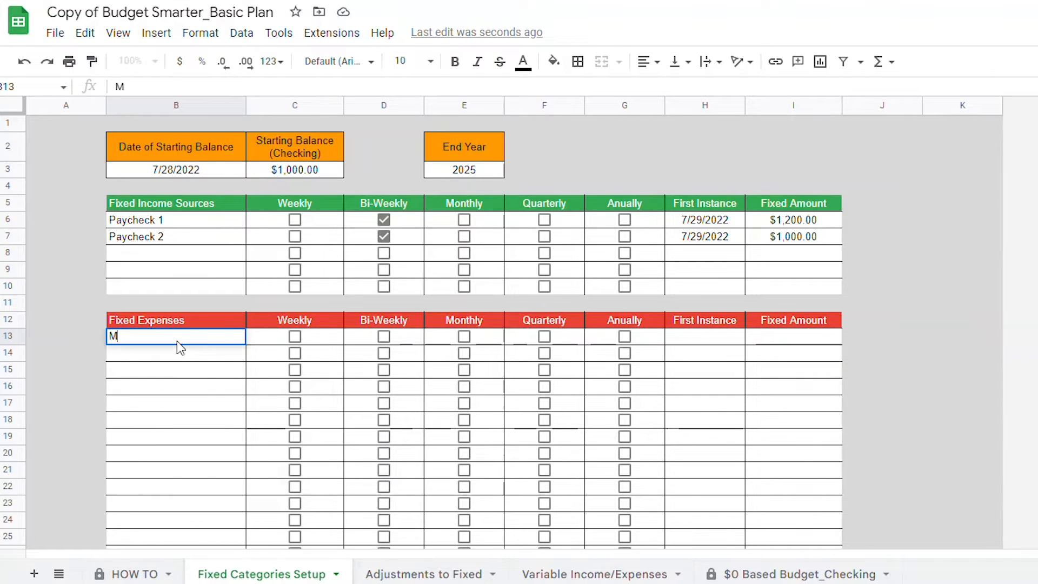
type("ortgage")
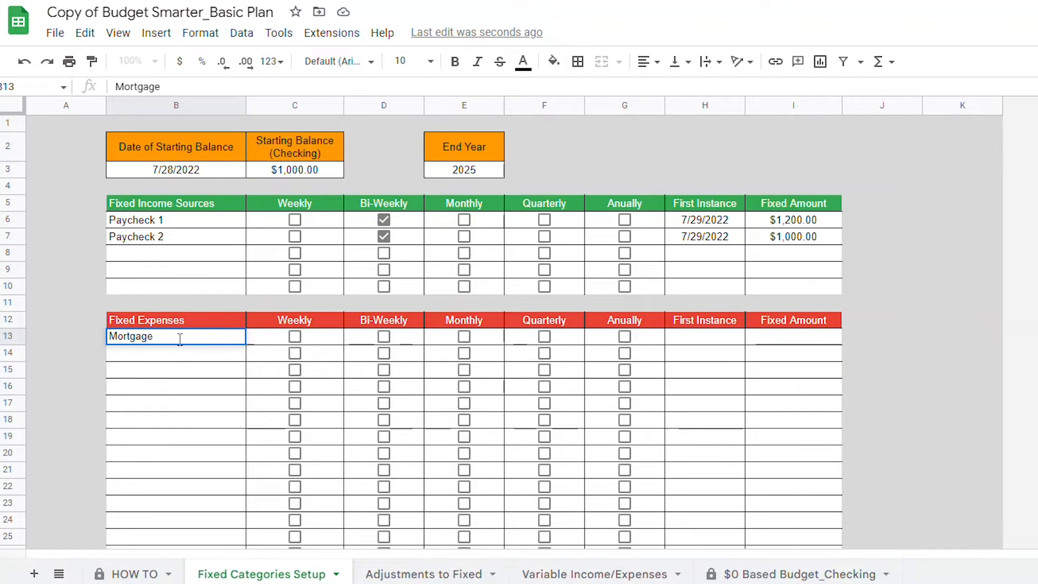
key("Return")
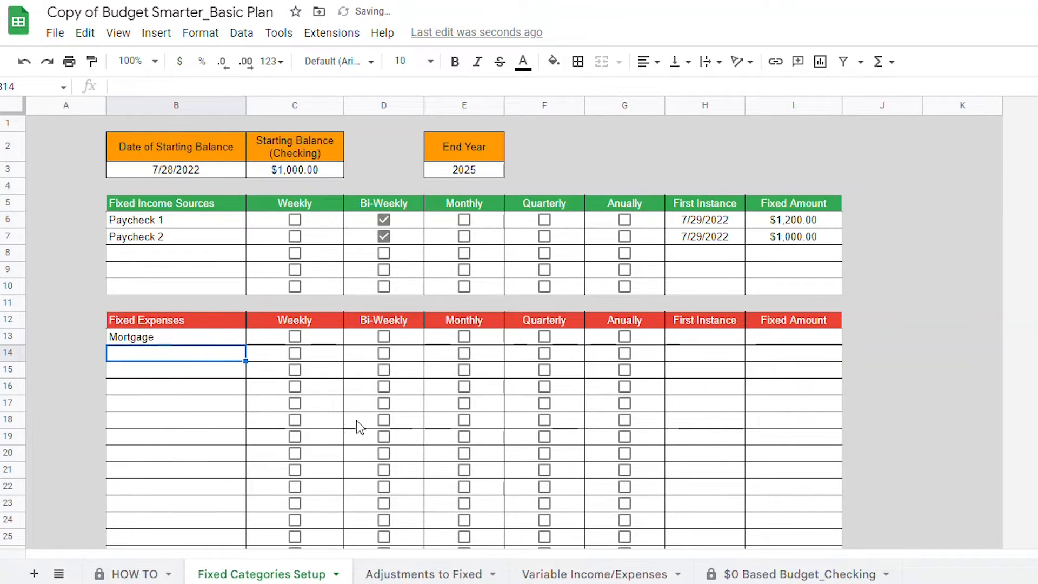
Set the Mortgage expense as monthly with first instance 8/1/2022 and fixed amount 1200
left_click(463, 336)
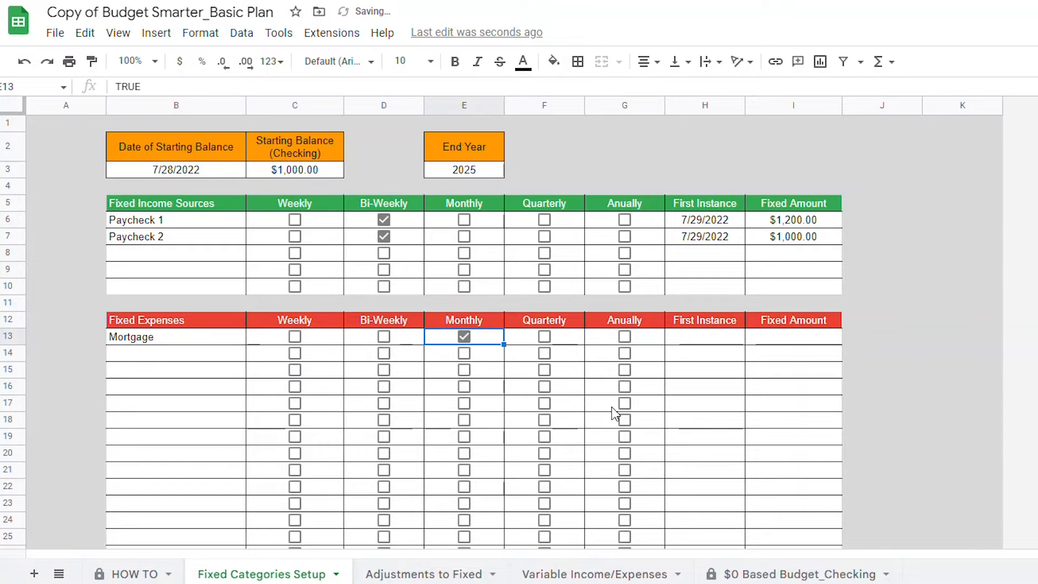
left_click(712, 339)
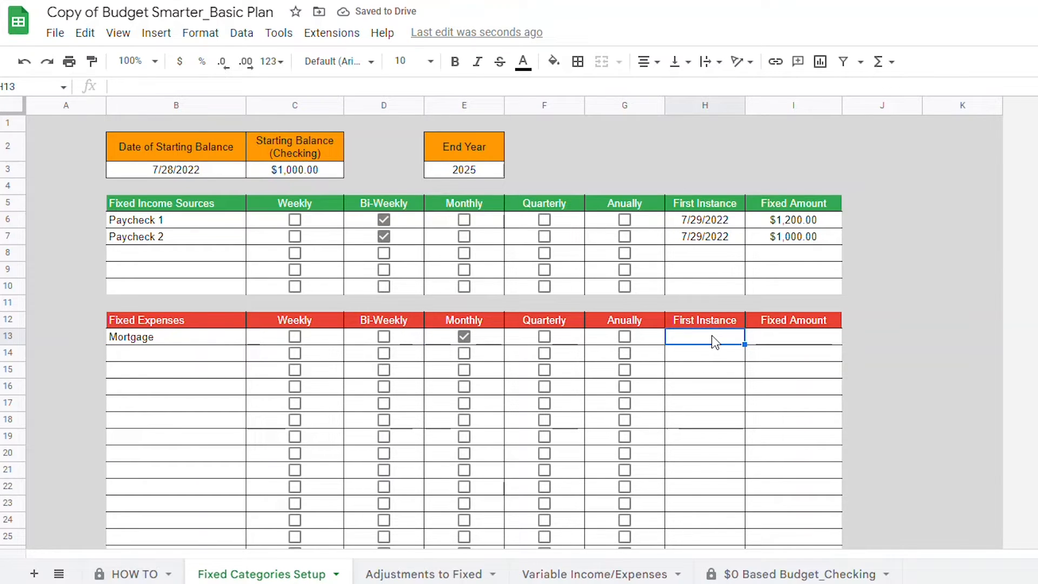
type("8/1/2022")
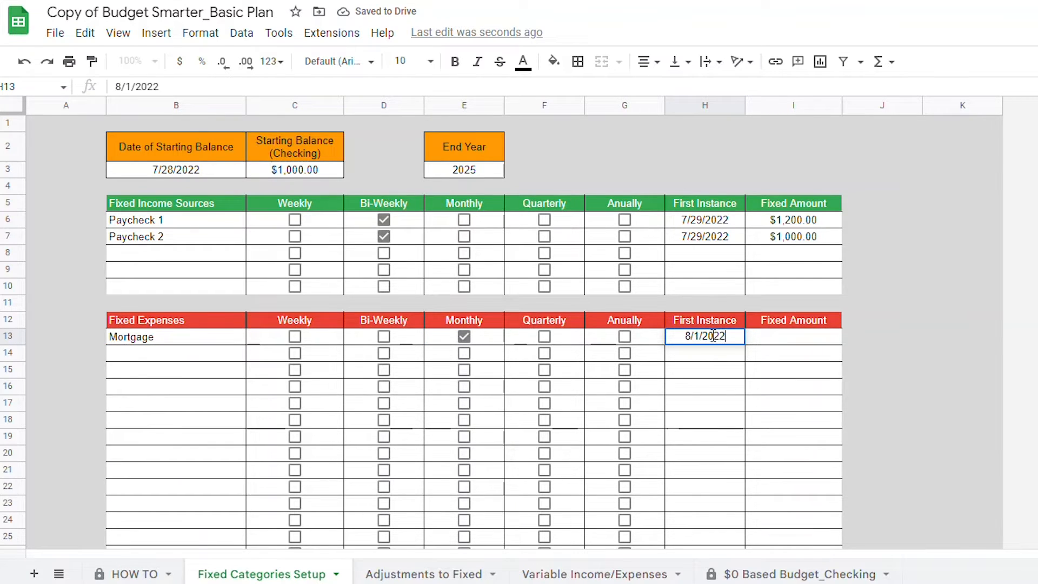
key("Return")
left_click(765, 341)
type("1200")
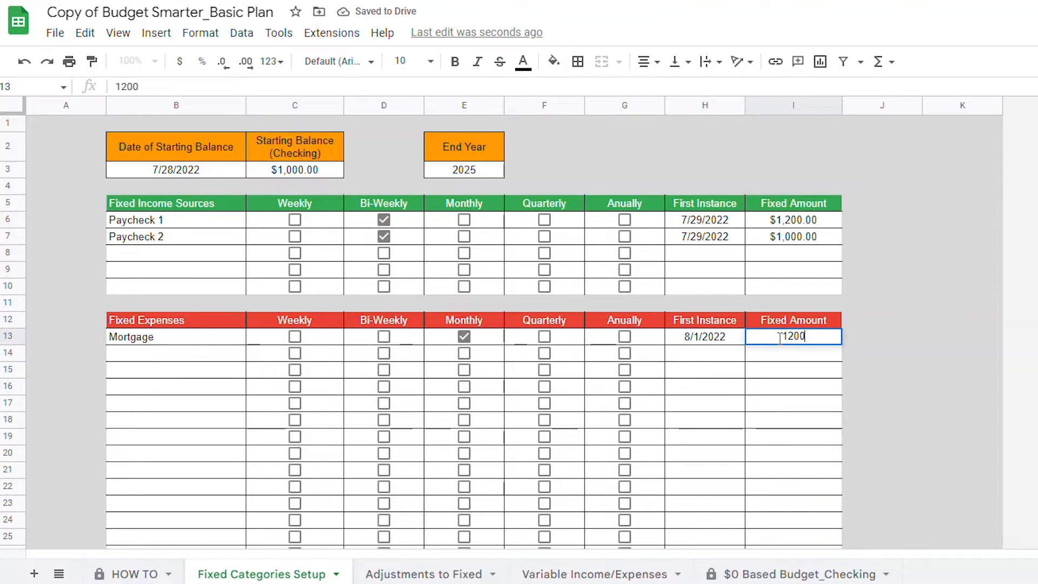
key("Return")
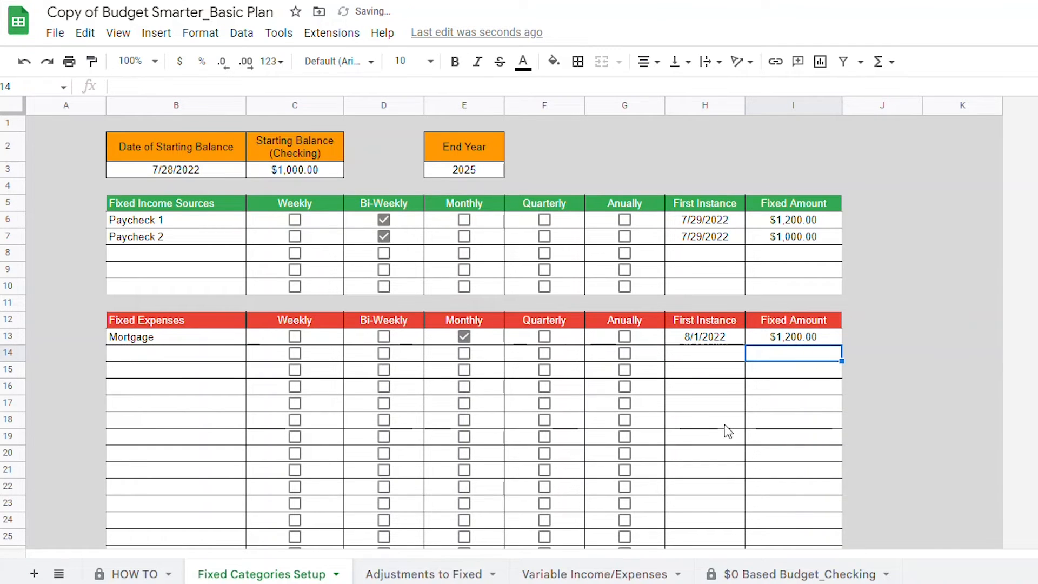
Review the running balance with the mortgage on the $0 Based Budget_Checking sheet, then return to Fixed Categories Setup
left_click(774, 574)
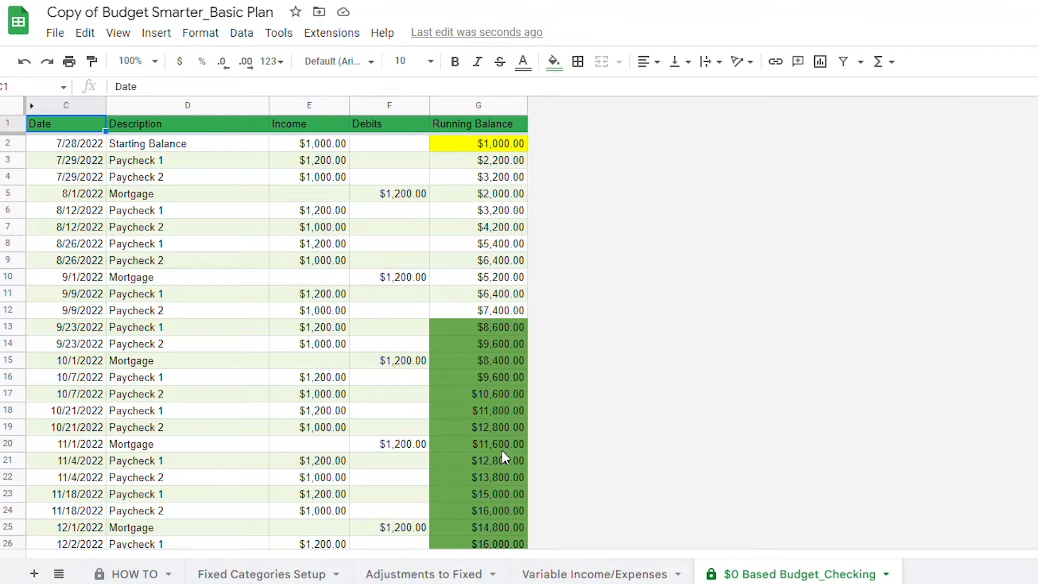
left_click(261, 574)
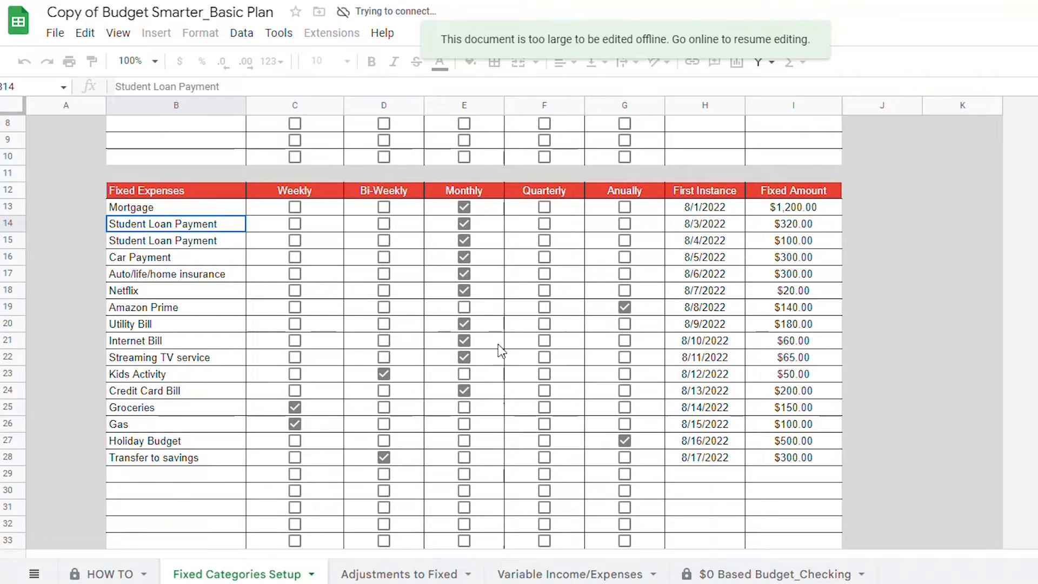
Examine the running balance from August to October 2022 on the $0 Based Budget_Checking sheet with all fixed expenses included
left_click(776, 575)
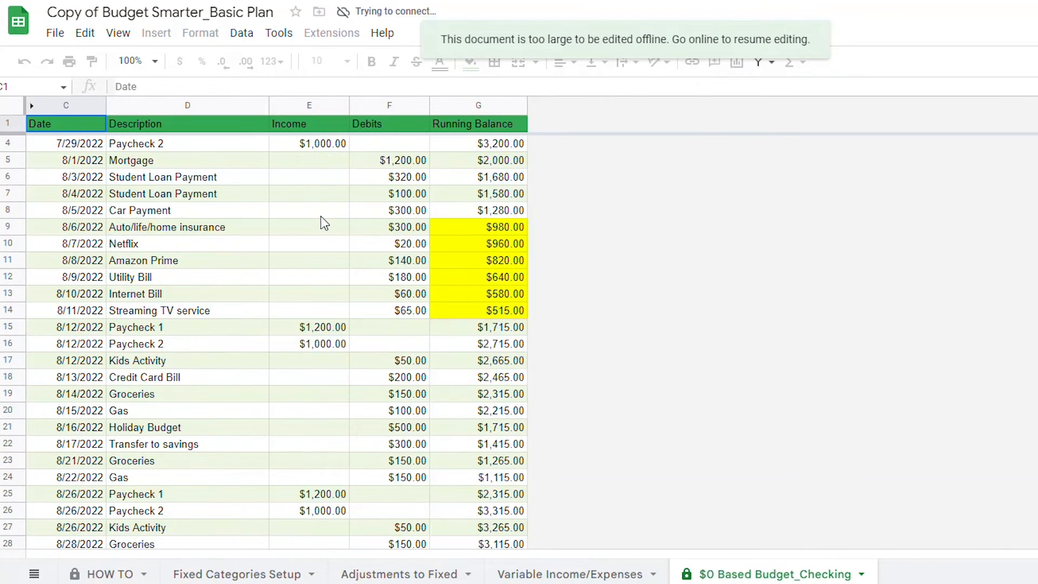
scroll(320, 216, "down", 4)
scroll(322, 225, "down", 6)
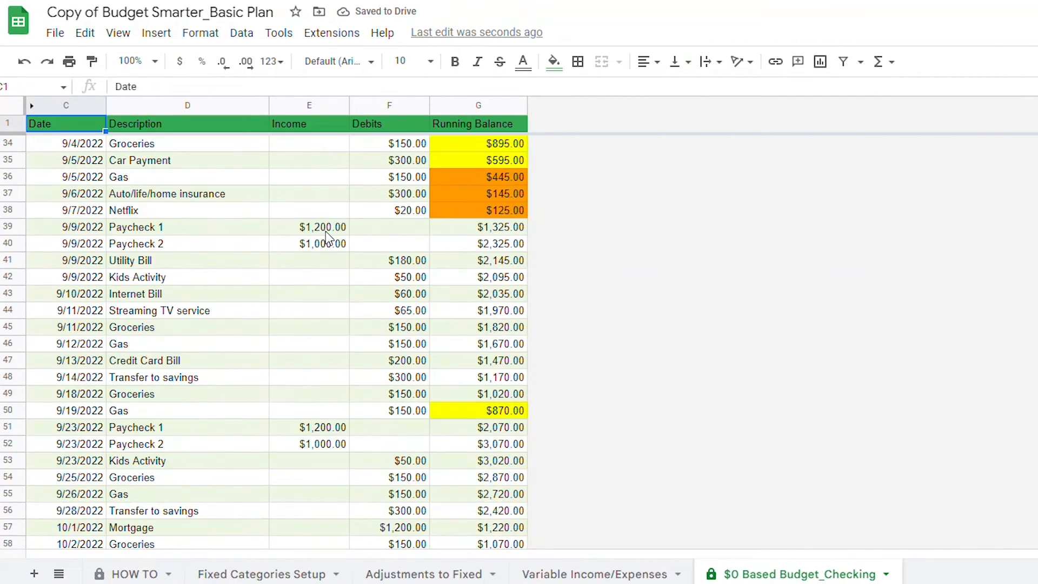
scroll(326, 234, "down", 6)
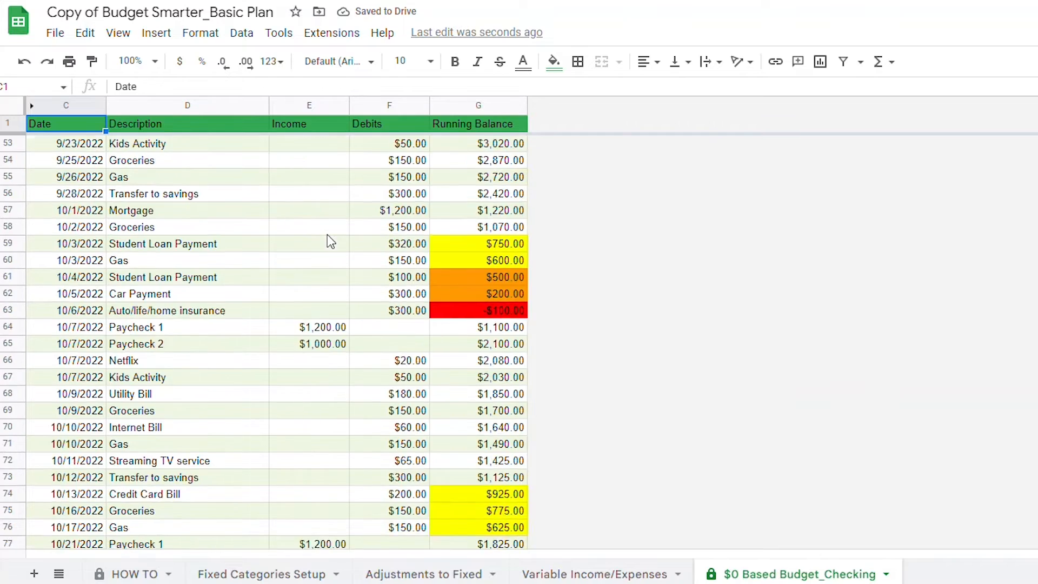
scroll(327, 235, "up", 8)
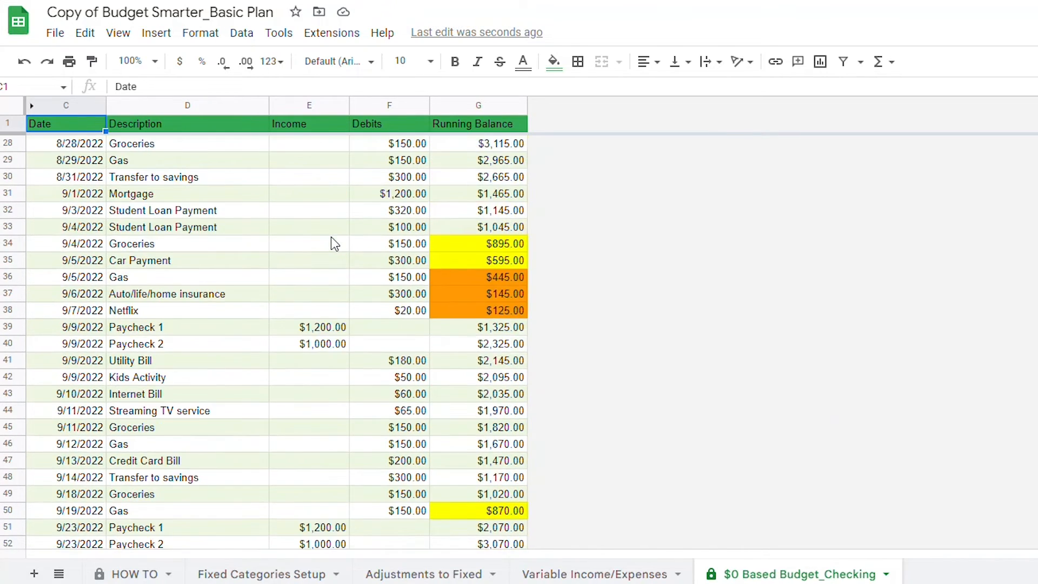
scroll(333, 244, "down", 4)
scroll(335, 259, "down", 3)
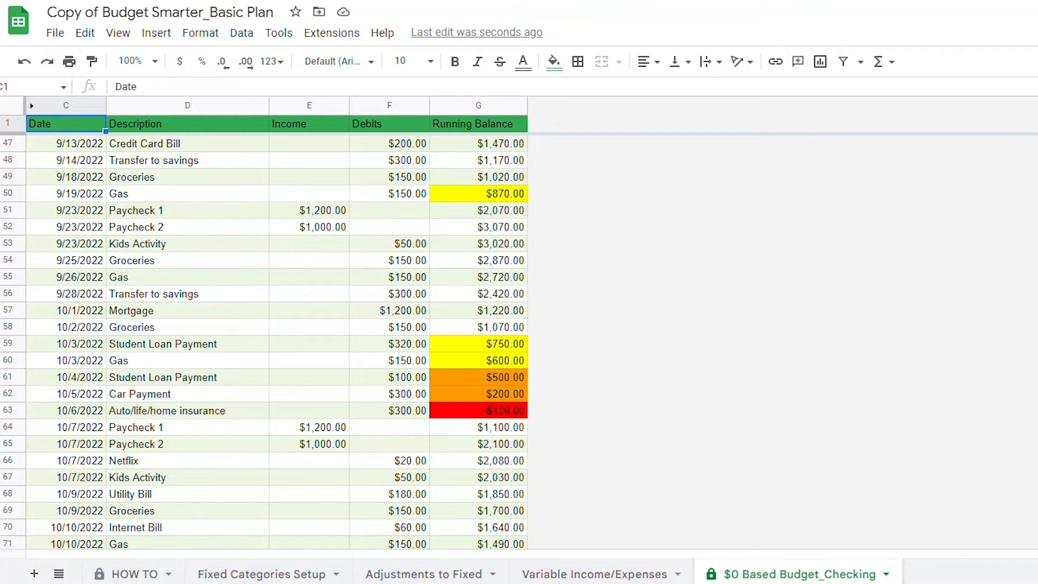
Set the fixed amount of the Transfer to savings expense to 150 on the Fixed Categories Setup sheet
left_click(262, 573)
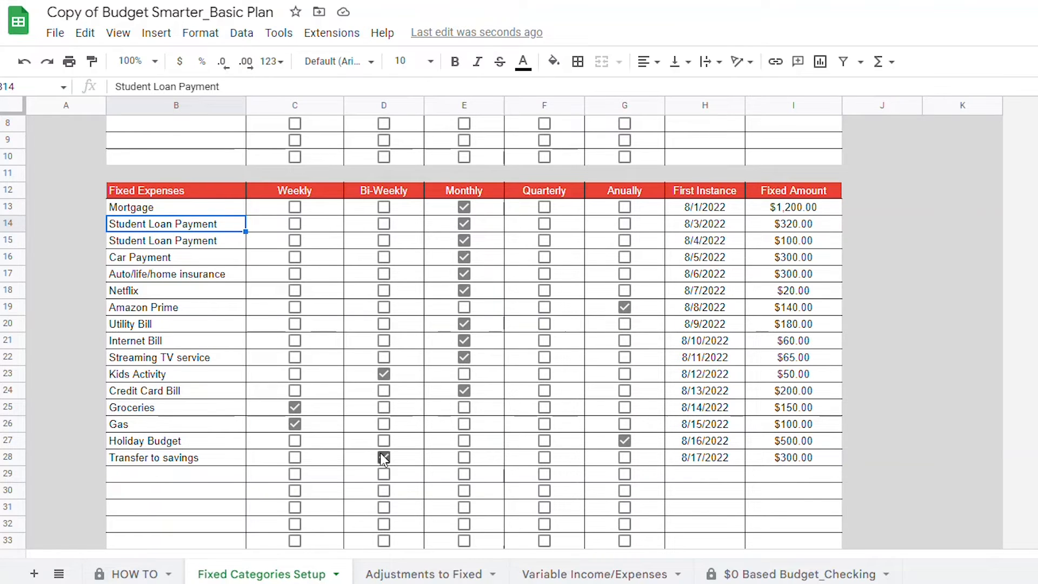
left_click(819, 460)
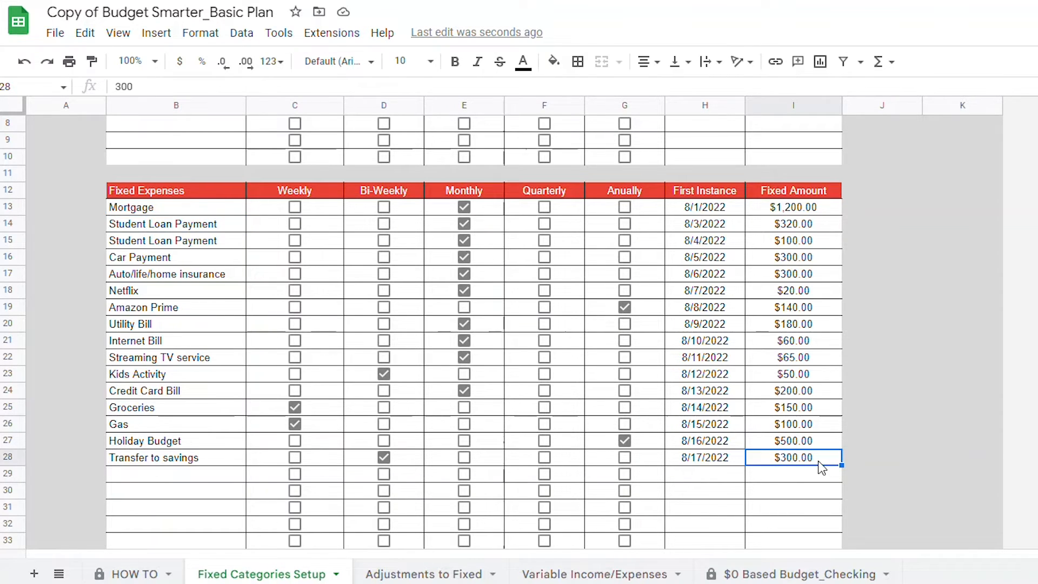
type("150")
key("Return")
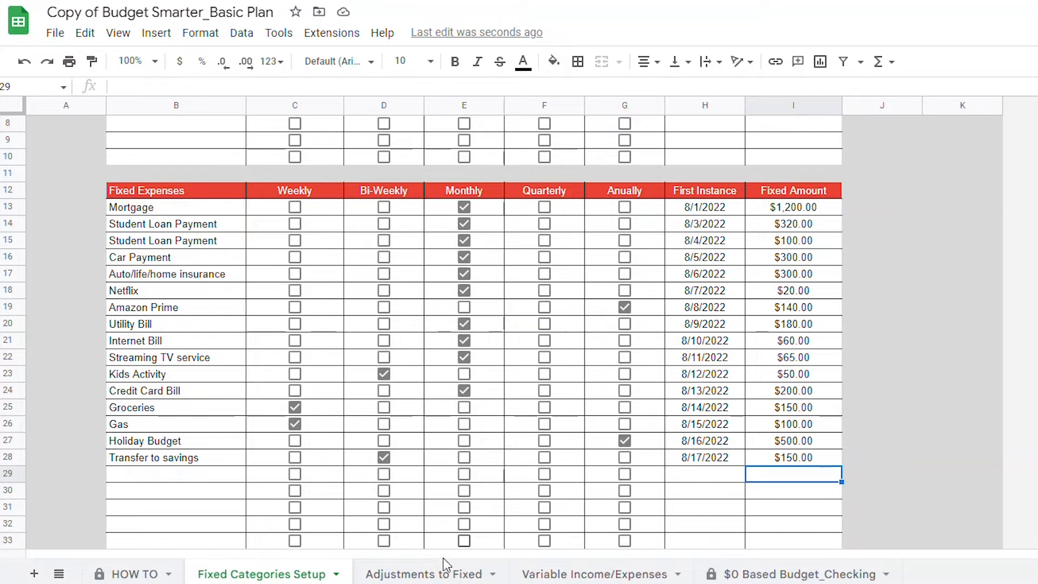
Look over the Adjustments to Fixed sheet and the 2022 running balance on $0 Based Budget_Checking, then return to Fixed Categories Setup
left_click(427, 574)
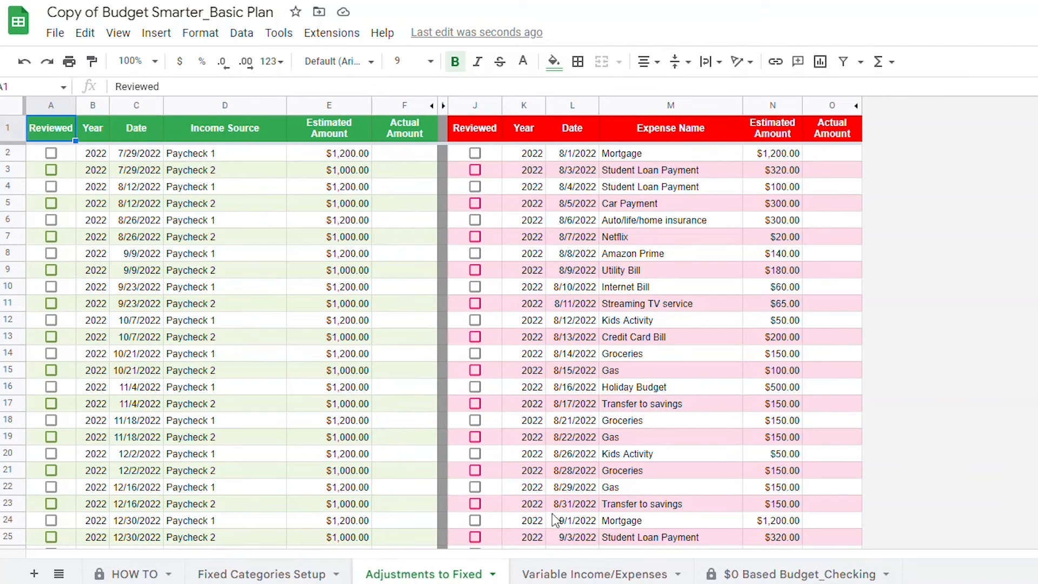
left_click(278, 576)
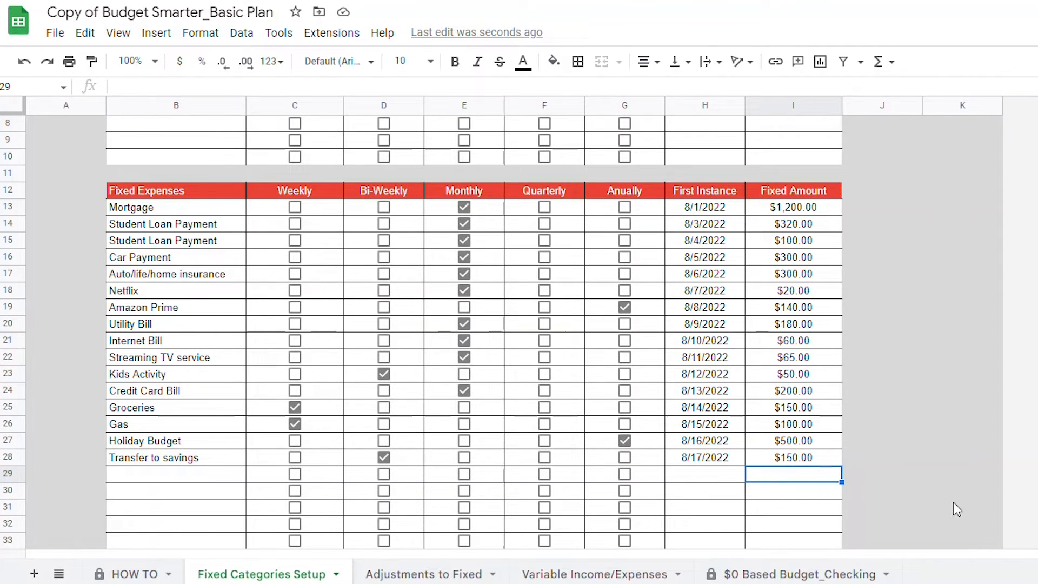
left_click(800, 575)
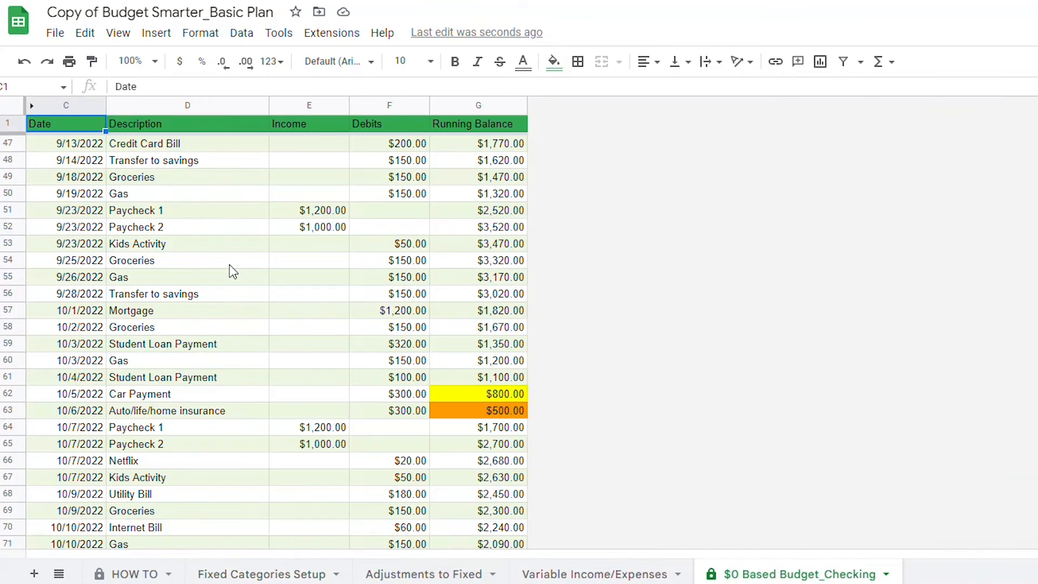
scroll(229, 264, "down", 10)
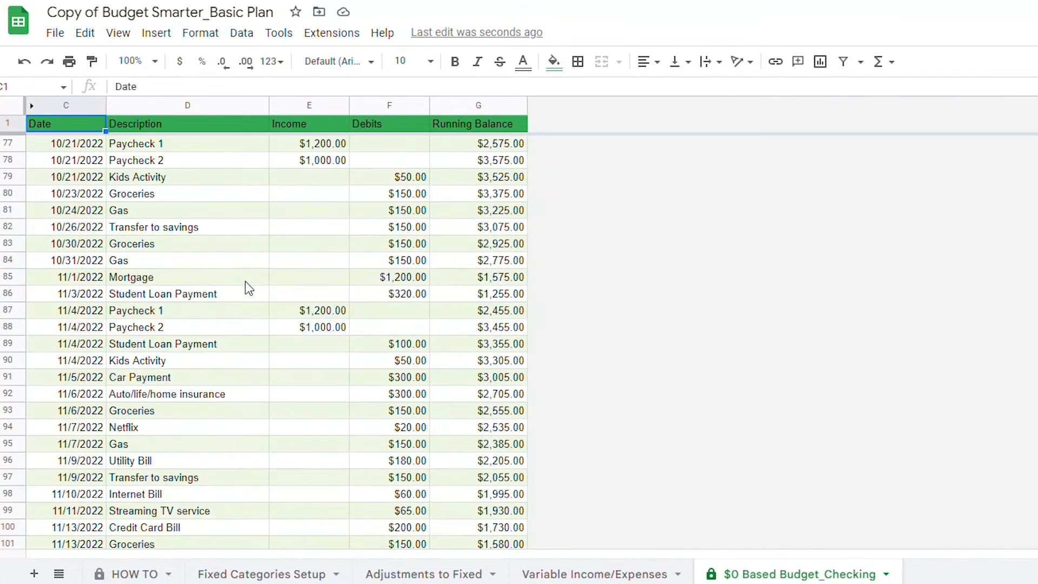
scroll(249, 288, "down", 11)
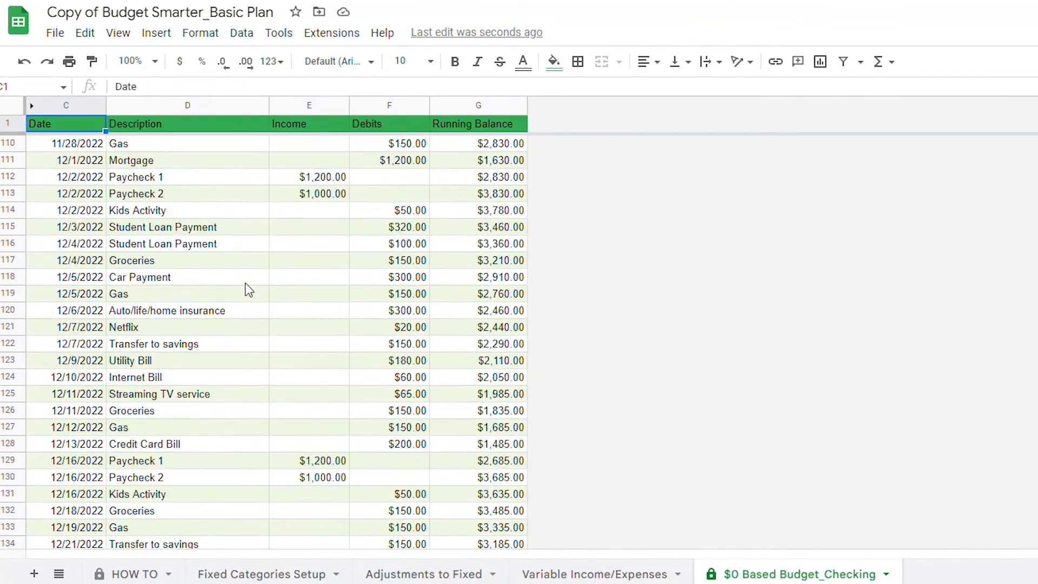
scroll(249, 290, "up", 15)
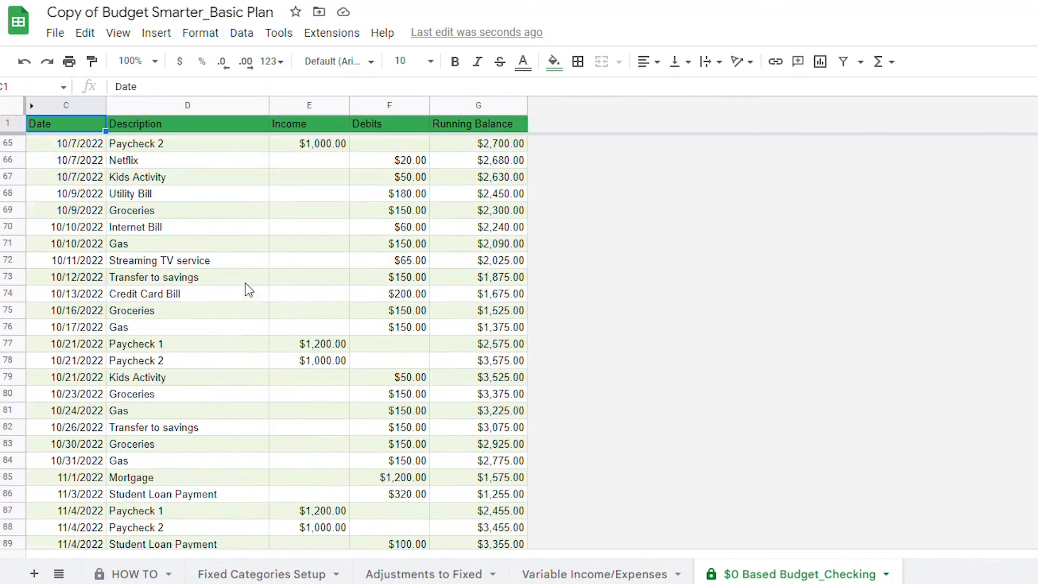
scroll(248, 290, "up", 15)
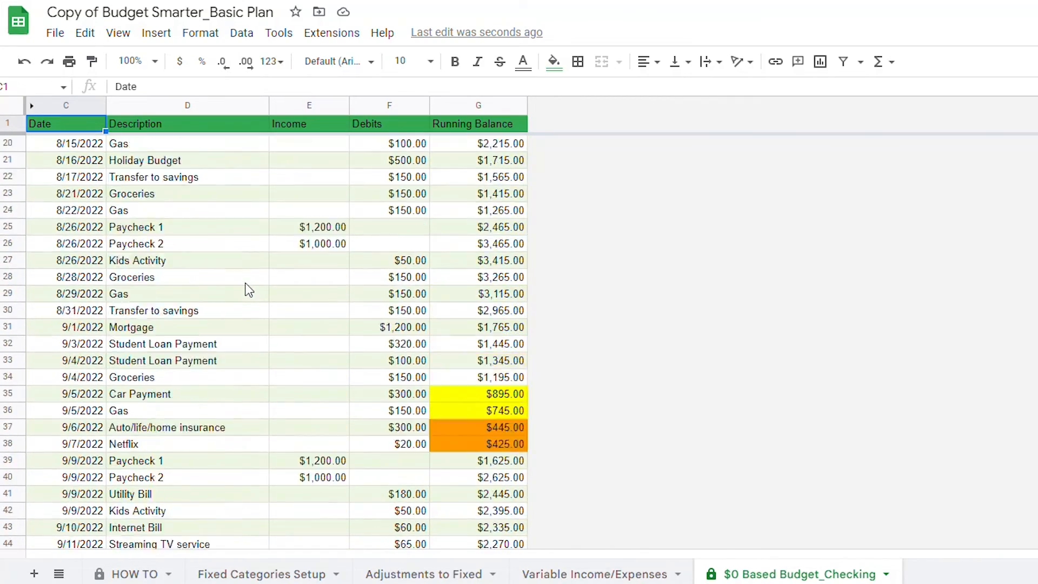
scroll(249, 291, "up", 6)
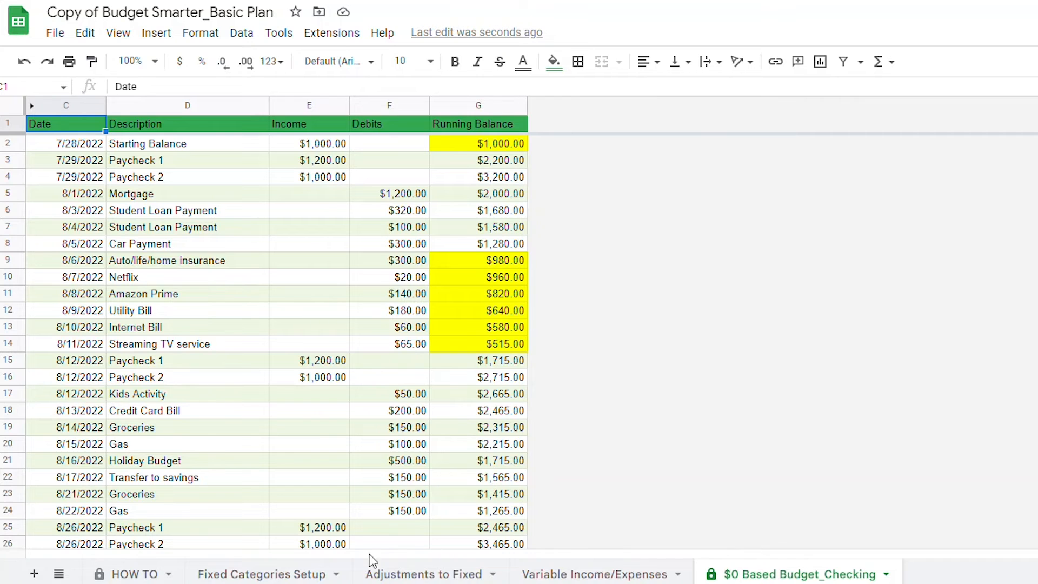
left_click(276, 574)
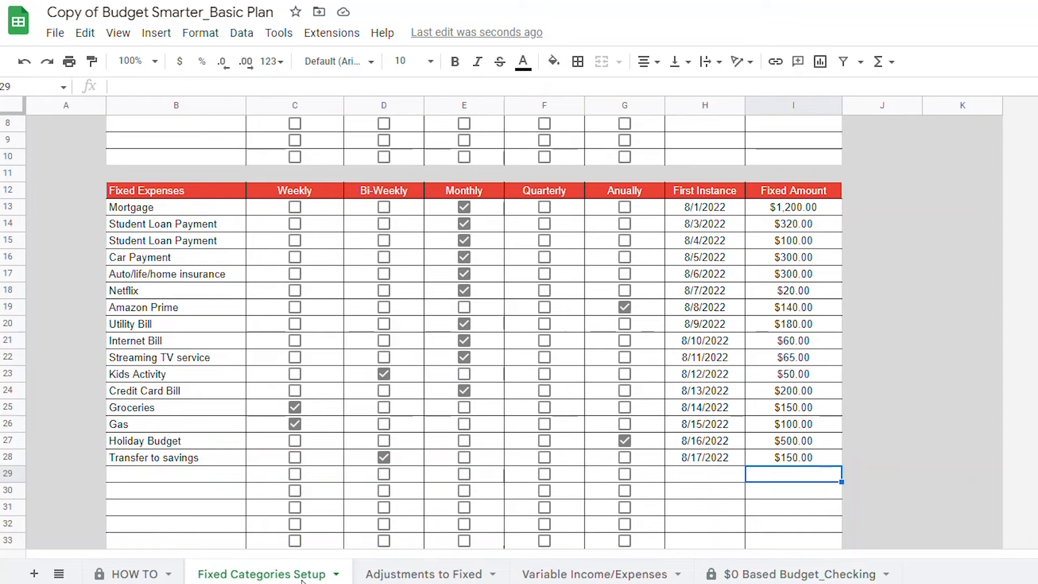
Enter 90 as the actual amount for the 8/17/2022 Transfer to savings on the Adjustments to Fixed sheet
left_click(379, 572)
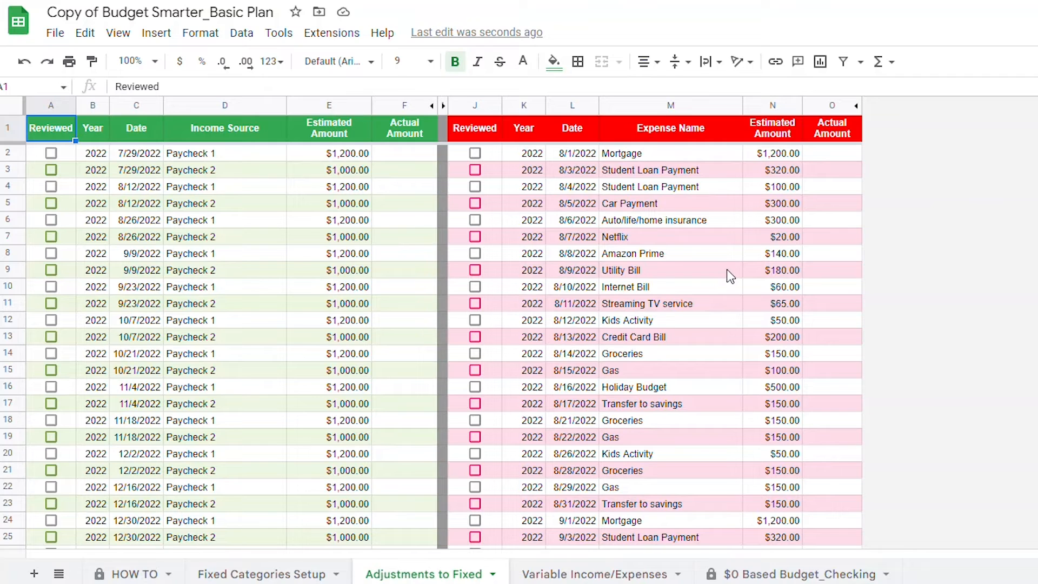
left_click(821, 404)
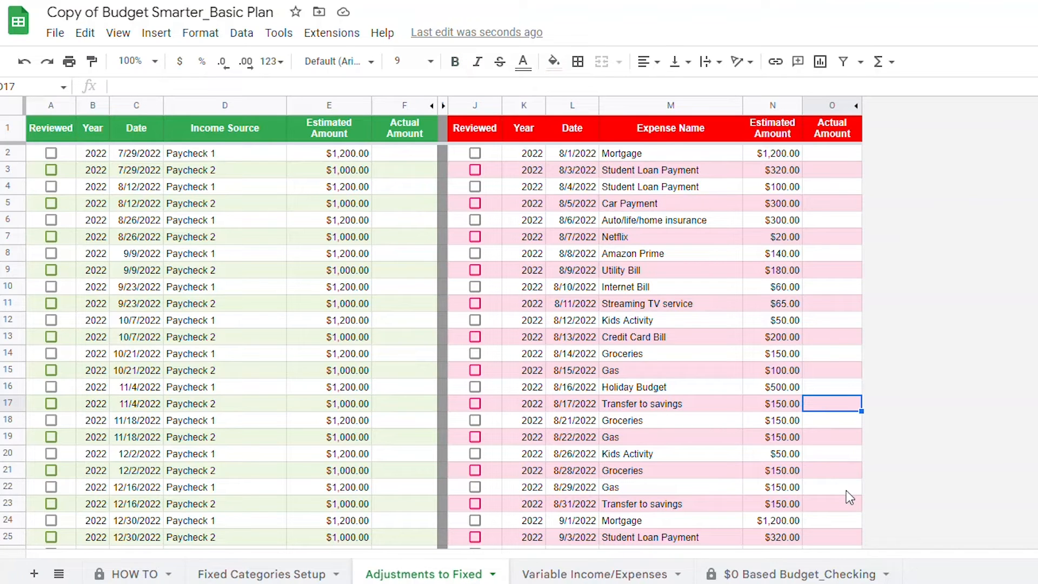
type("90")
key("Return")
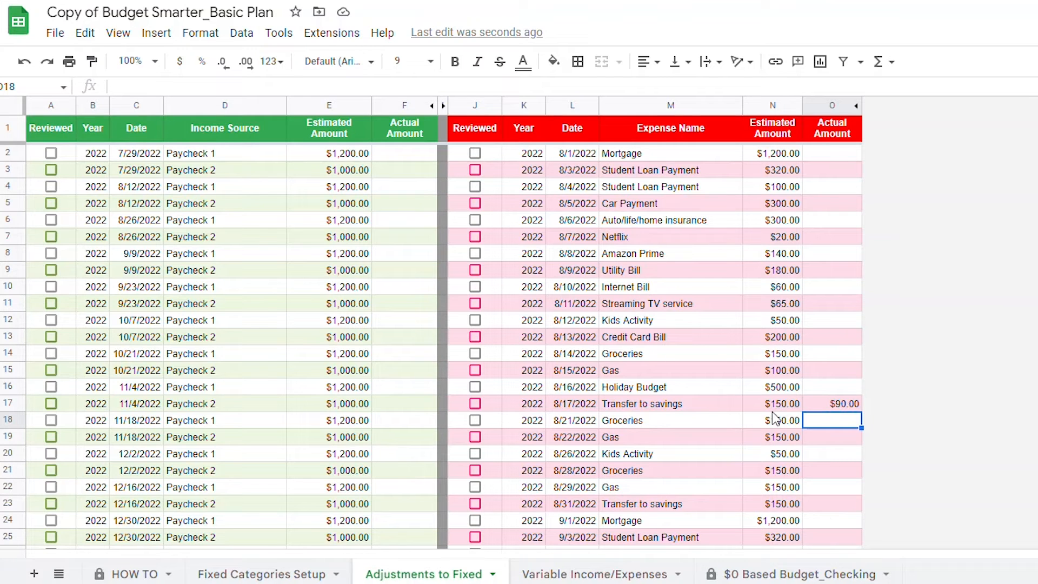
Check the August 2022 debits and running balance on the $0 Based Budget_Checking sheet
left_click(821, 573)
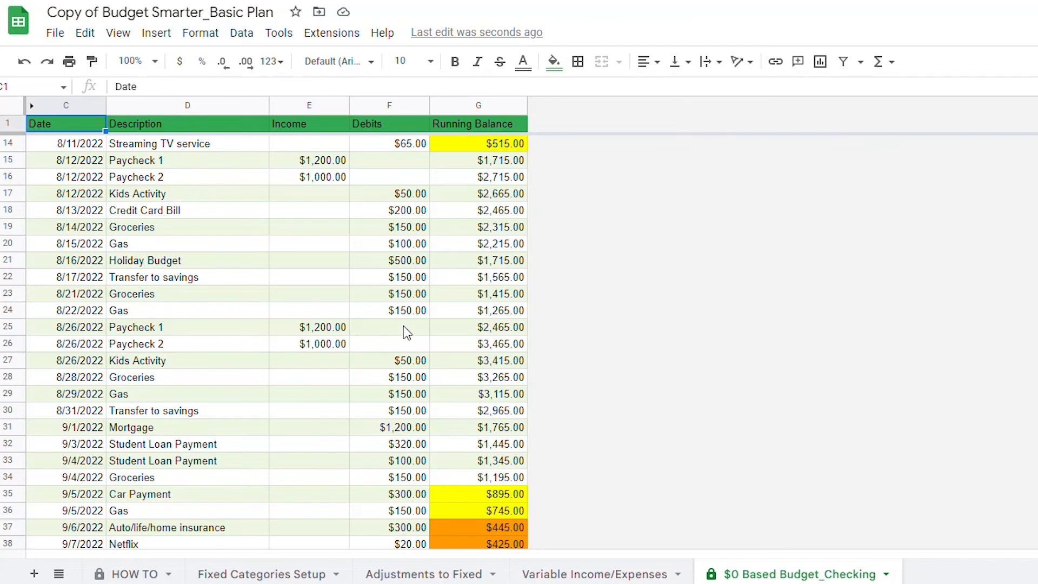
scroll(404, 330, "up", 3)
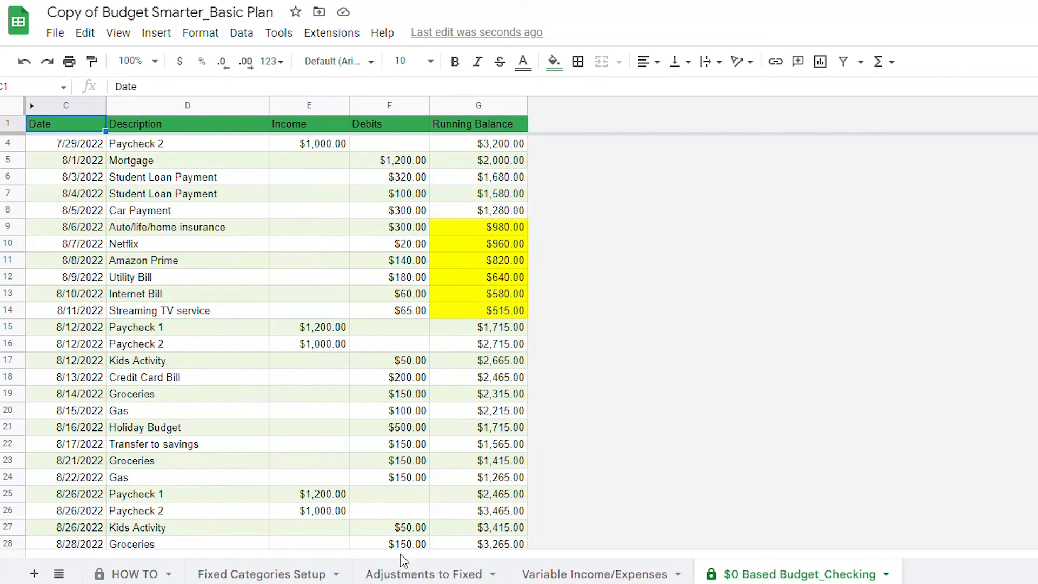
scroll(406, 477, "up", 1)
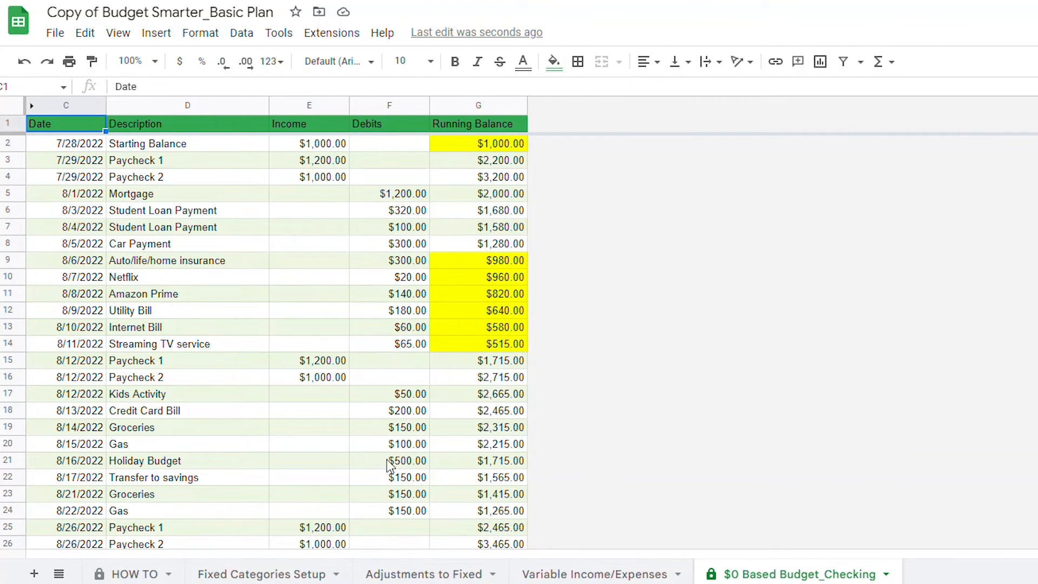
Mark the 8/1/2022 Mortgage and 8/3/2022 Student Loan Payment as reviewed on the Adjustments to Fixed sheet
left_click(456, 575)
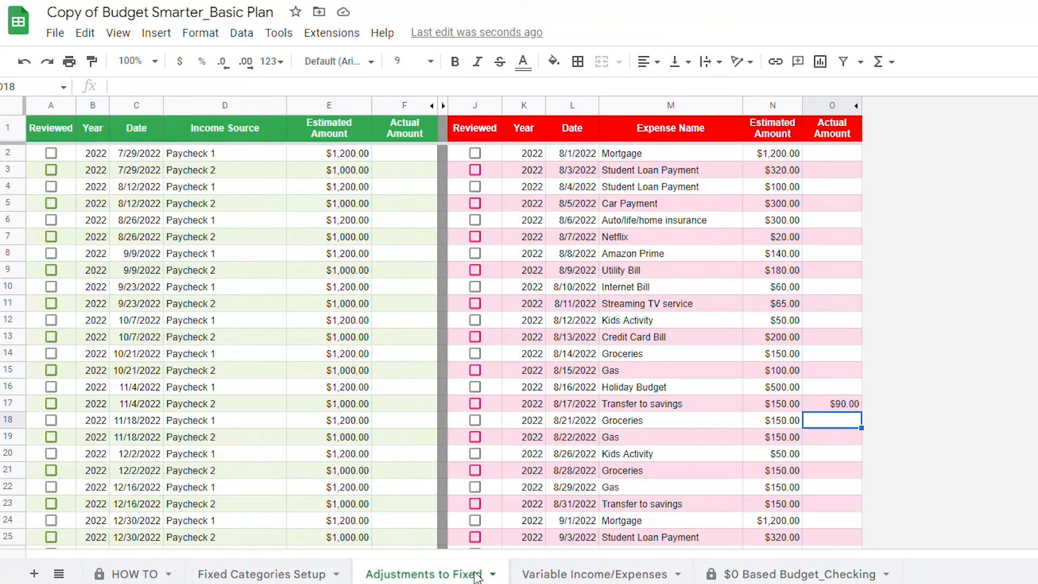
left_click(475, 155)
left_click(475, 171)
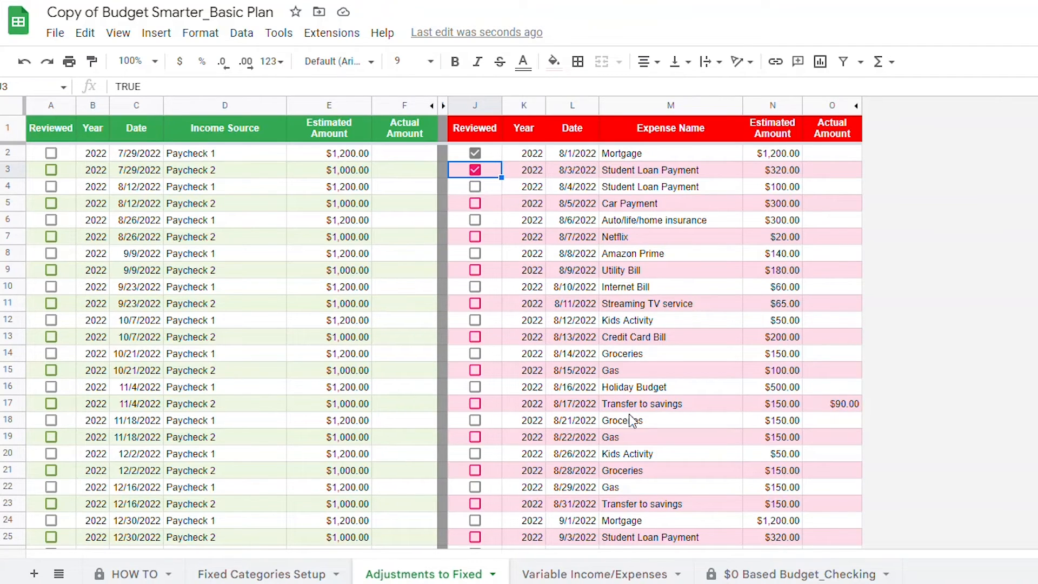
Add a Tax Return entry dated 3/1/2023 as the first variable income source on the Variable Income/Expenses sheet
left_click(562, 572)
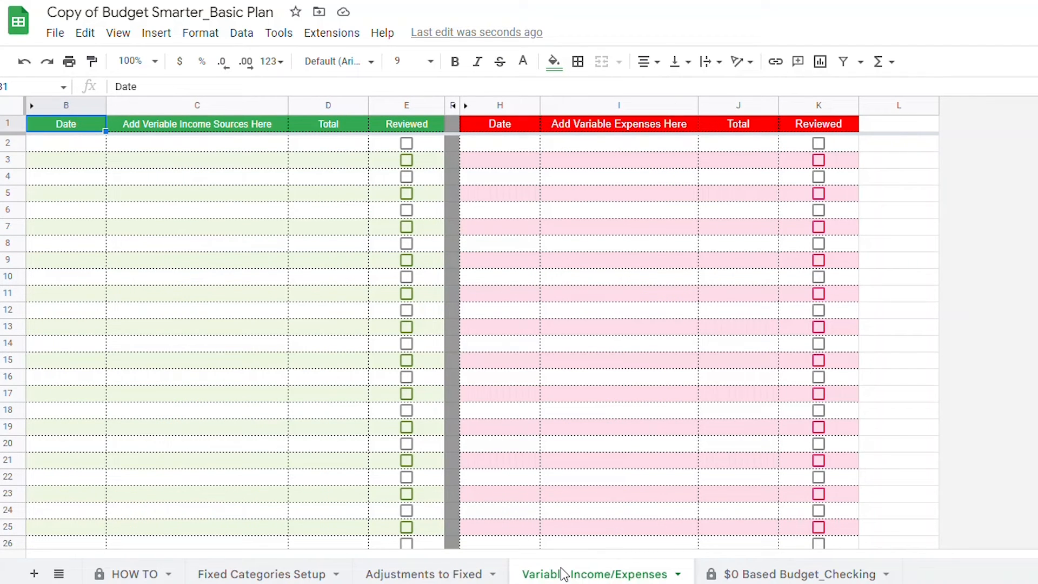
left_click(153, 143)
type("Tax Rt")
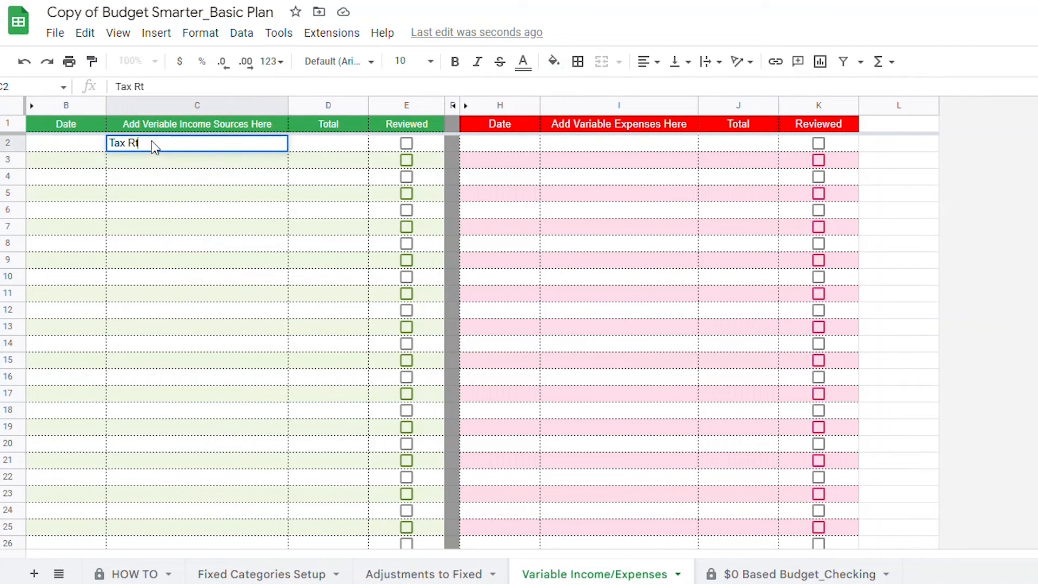
type("turn")
key("Return")
left_click(51, 147)
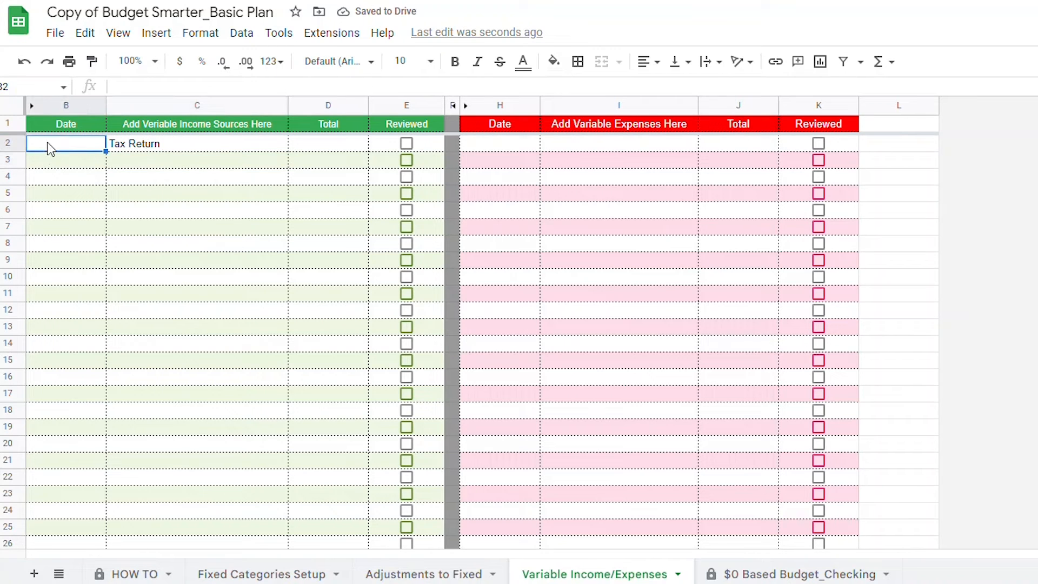
type("3/1/2023")
key("Return")
Add McDonalds as the first variable expense with a total of 23.11
left_click(631, 145)
type("McD")
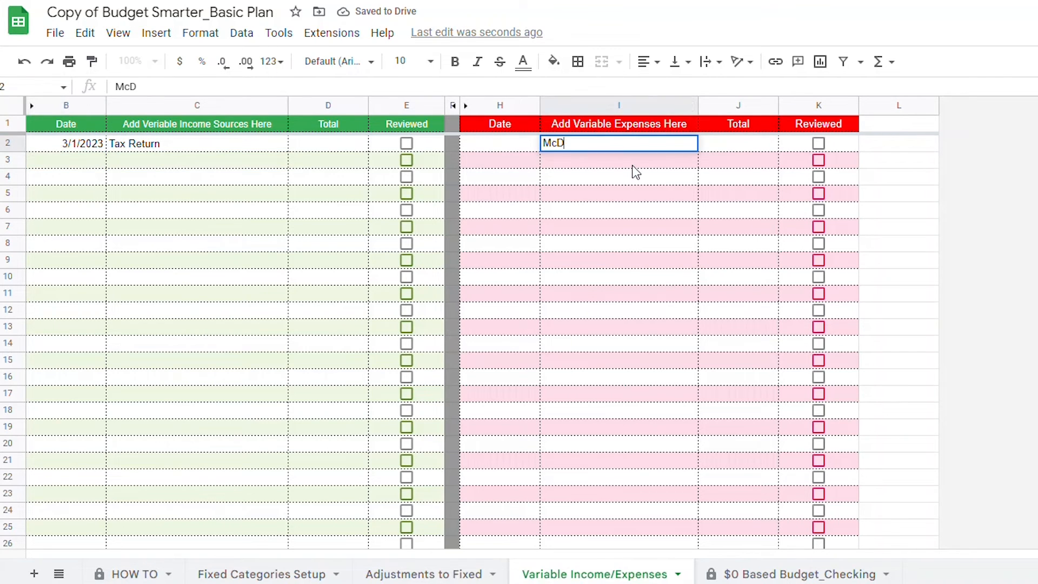
type("onalds")
key("Tab")
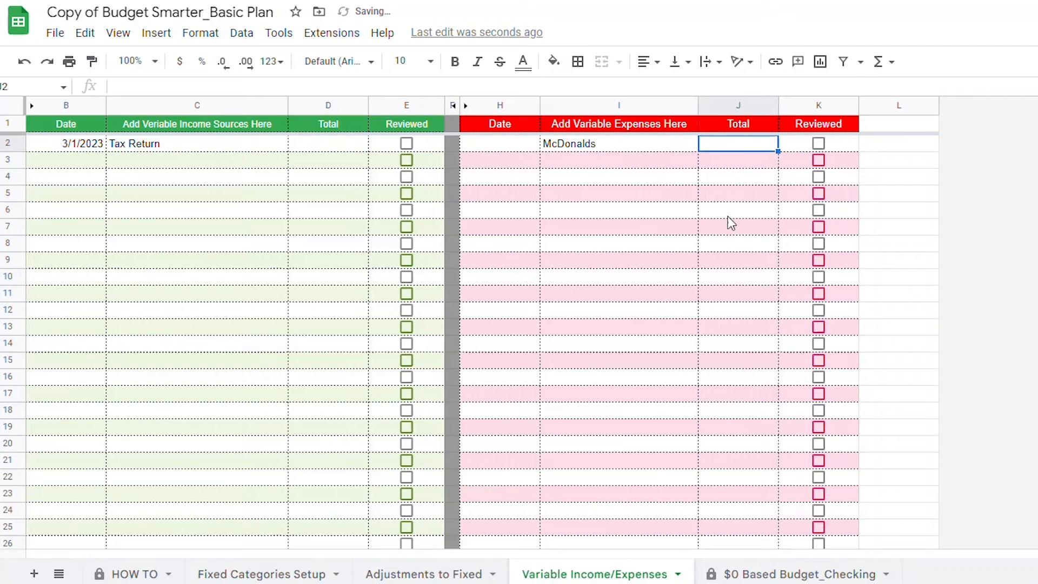
type("23.11")
key("Return")
Add Holiday Budget as the second variable expense, below McDonalds
left_click(632, 161)
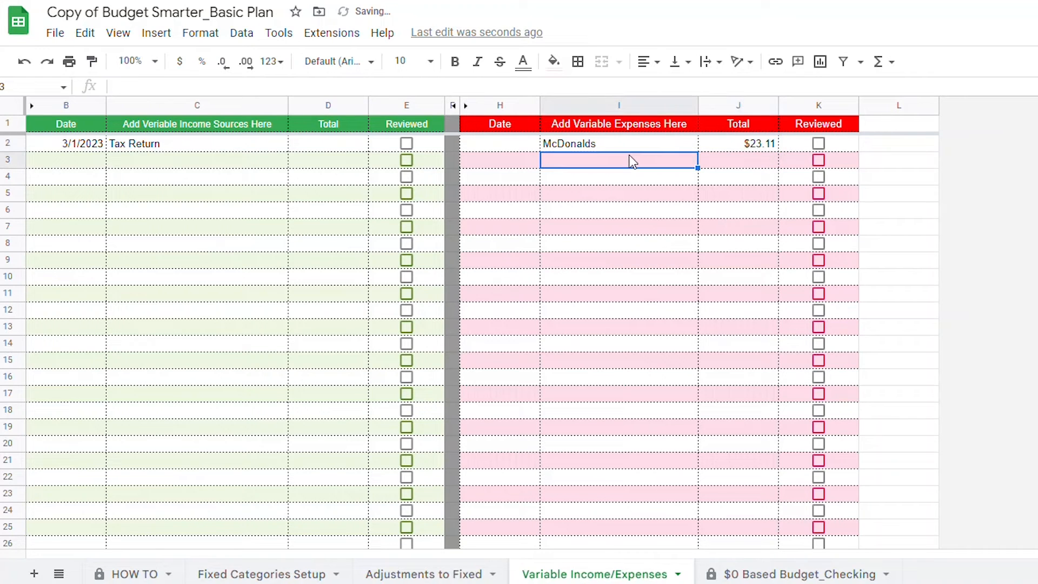
type("Holiday Budget")
left_click(742, 162)
Date the McDonalds expense 7/30/2022 and the Holiday Budget expense 12/1/2022
left_click(476, 147)
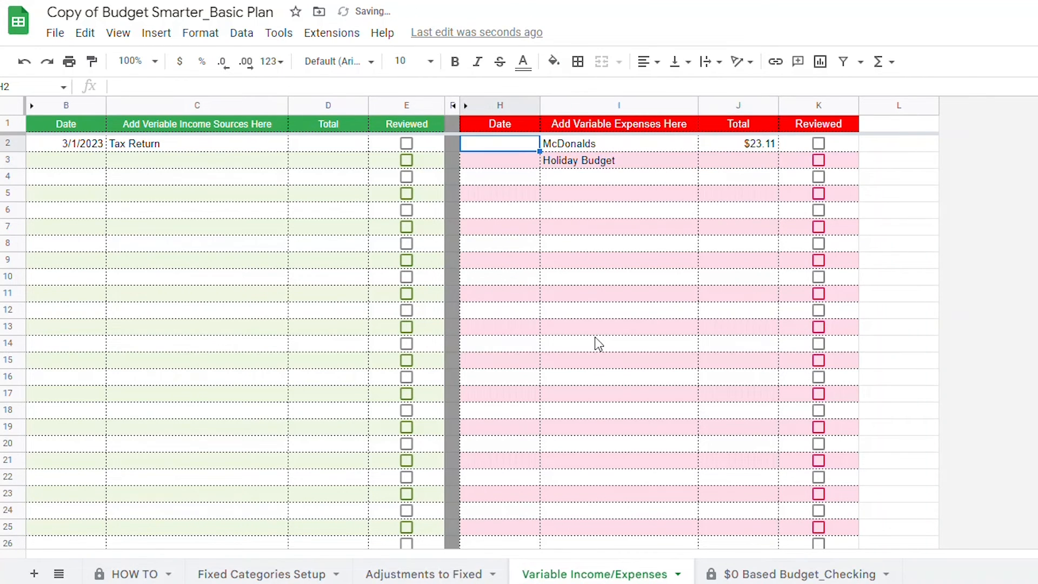
type("7/30/2022")
key("Return")
type("7")
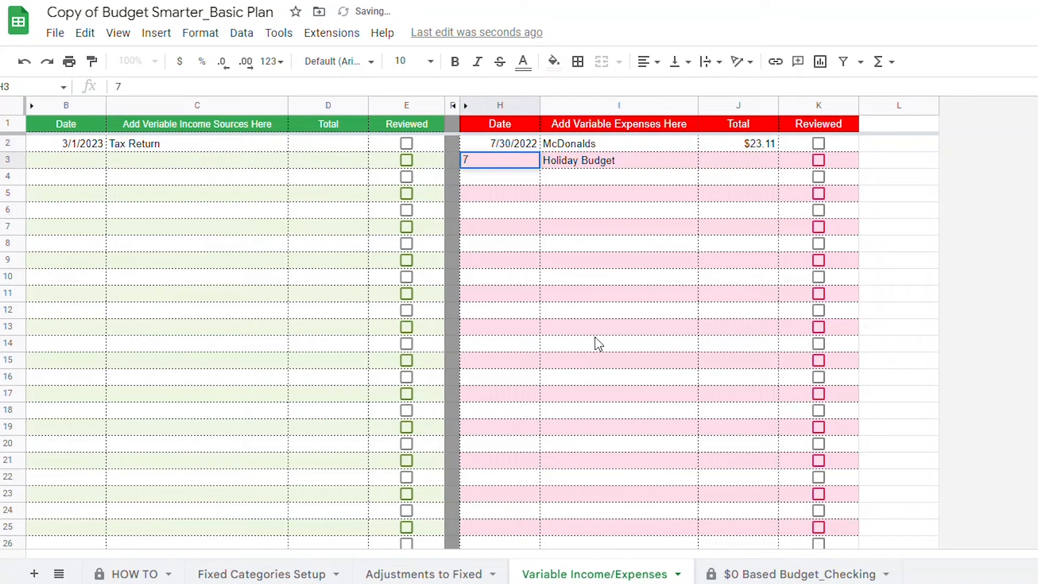
key("BackSpace")
type("12/1/2022")
key("Return")
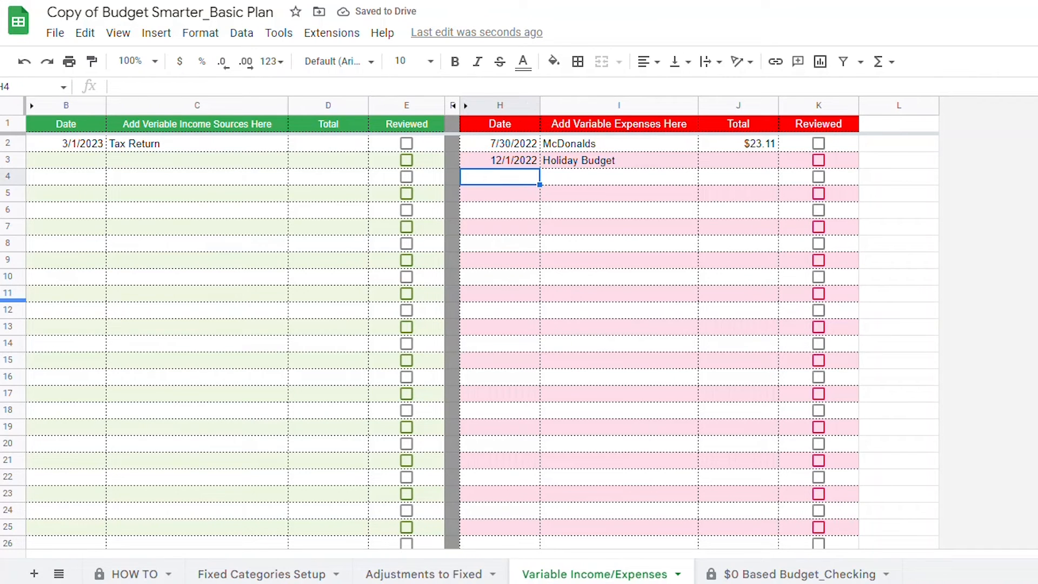
Set the Holiday Budget variable expense's total to 500
left_click(739, 169)
type("500")
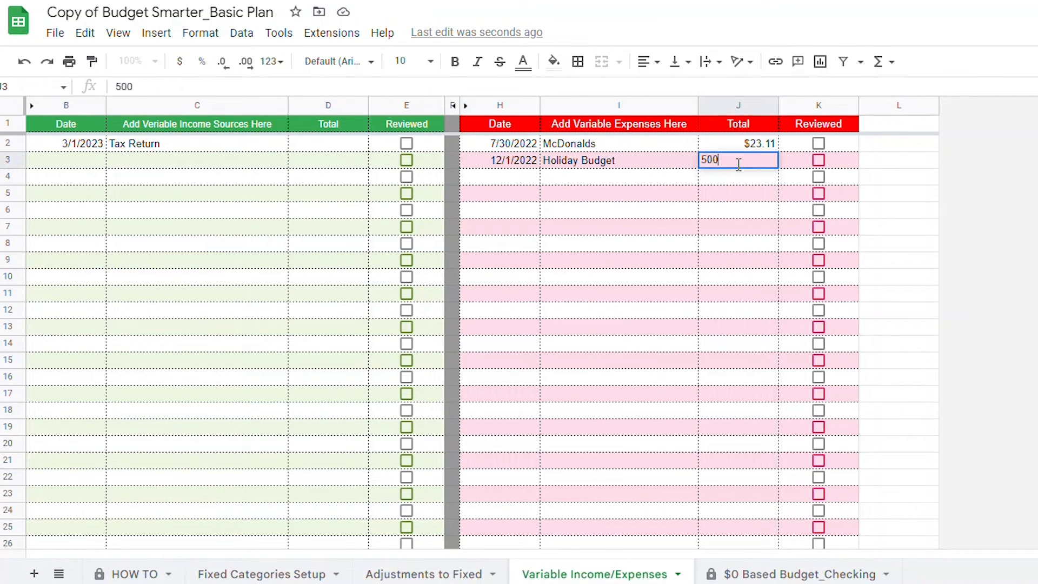
key("Return")
Set the Tax Return income's total to 300 and mark the McDonalds expense as reviewed
left_click(318, 143)
type("300")
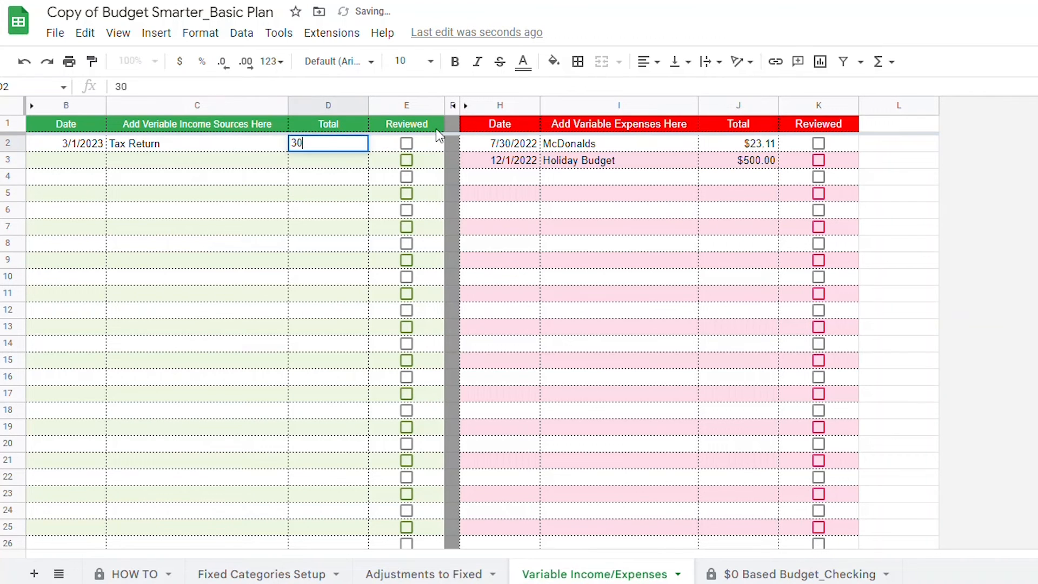
key("Return")
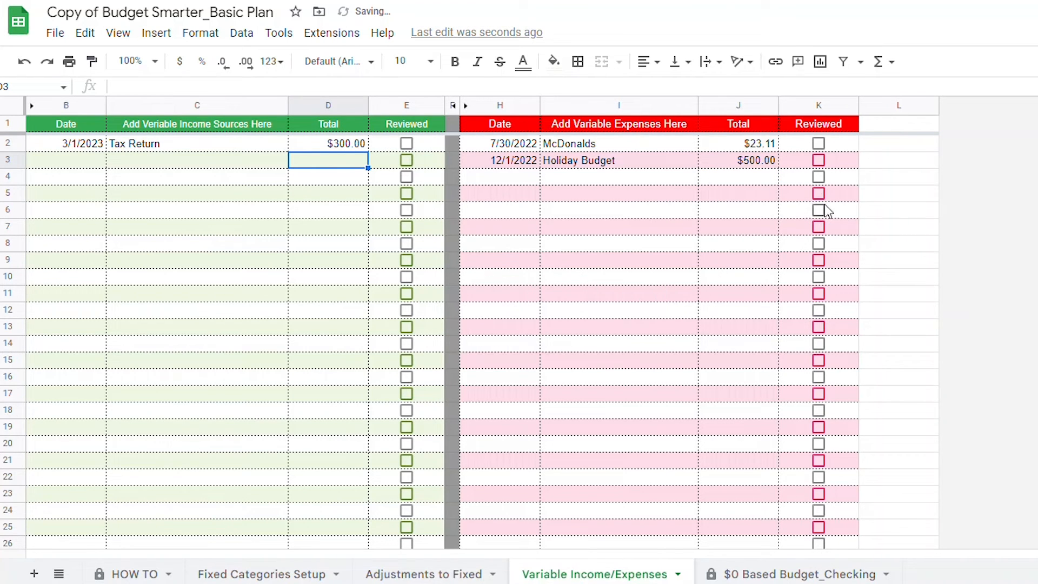
left_click(818, 143)
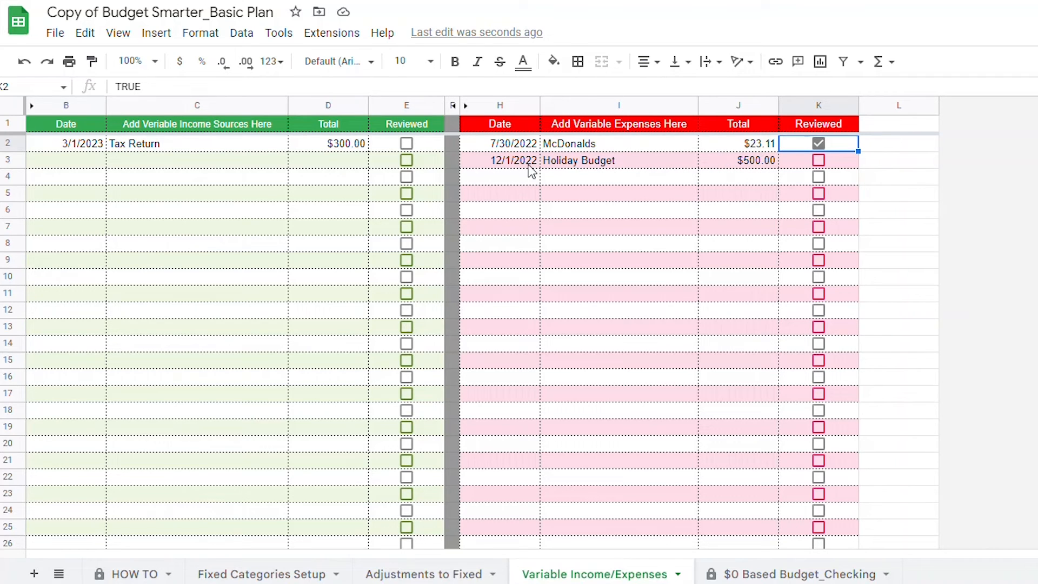
Change the Holiday Budget variable expense's total to 300
left_click(737, 160)
key("BackSpace")
type("300")
key("Return")
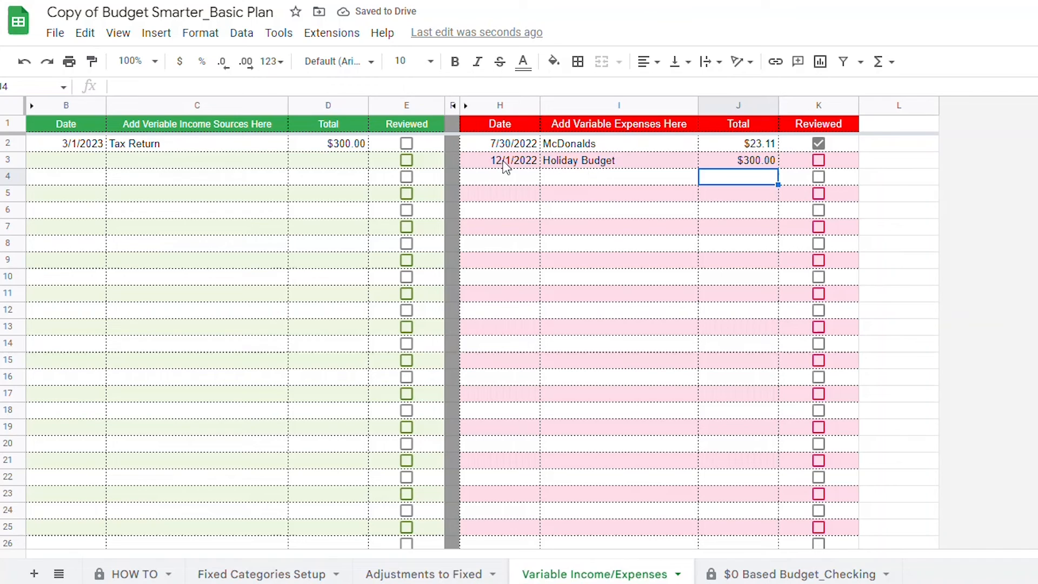
Check the 12/1/2022 Holiday Budget debit on the $0 Based Budget_Checking sheet, then return to Variable Income/Expenses
left_click(827, 570)
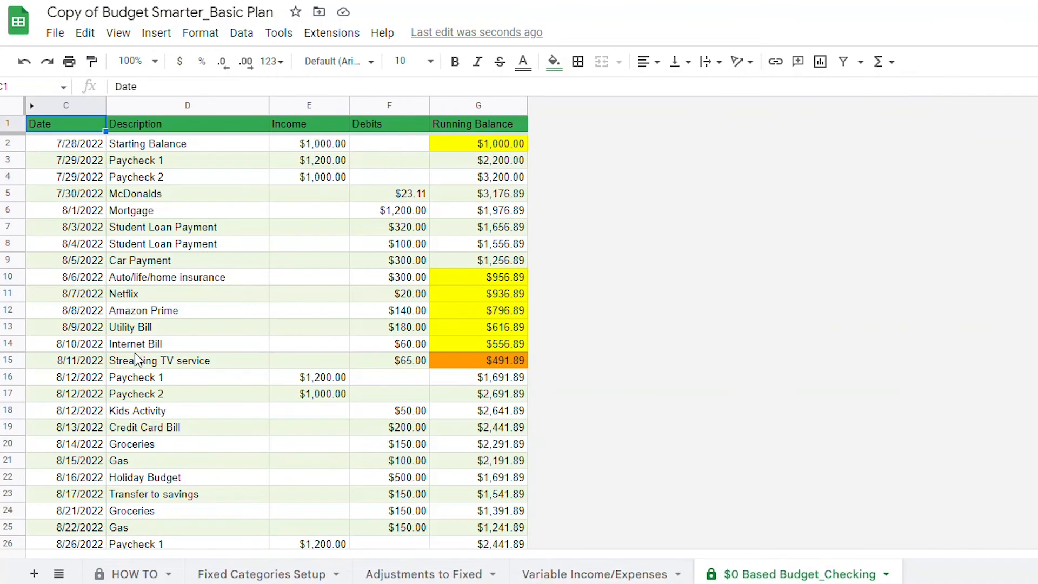
scroll(130, 368, "down", 20)
scroll(124, 361, "down", 11)
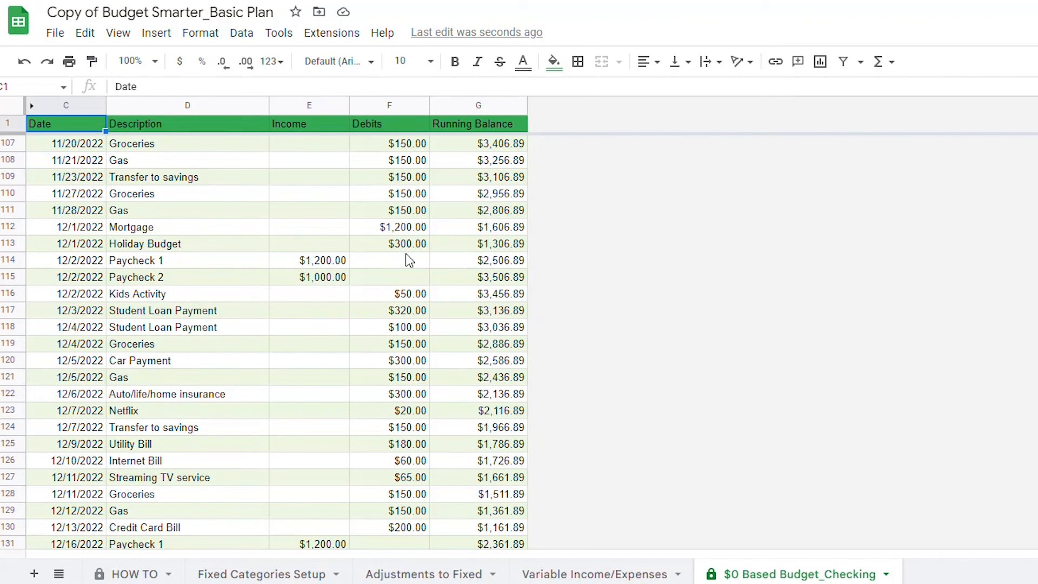
left_click(594, 573)
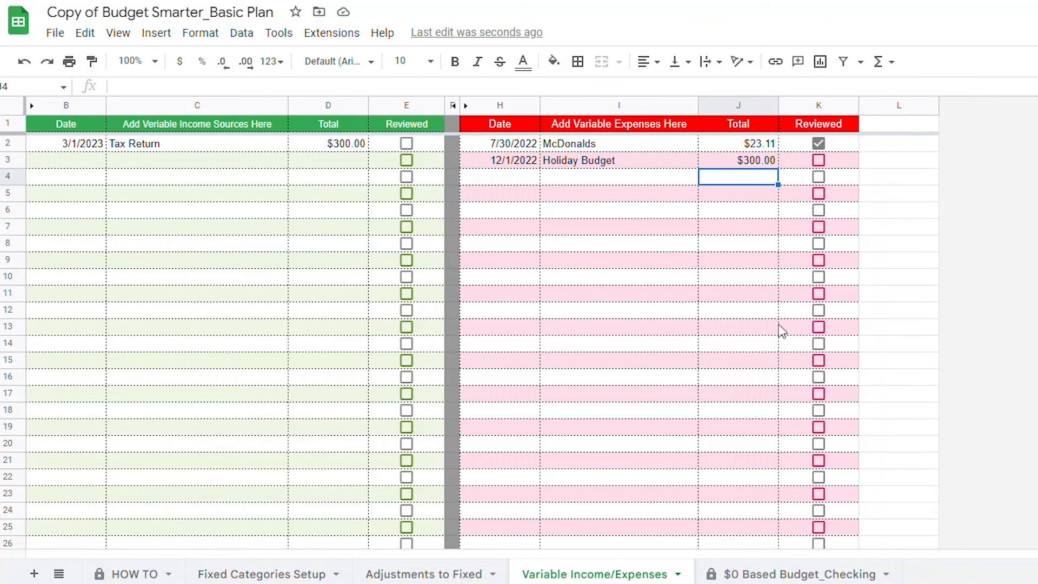
Review the running balance on $0 Based Budget_Checking from July 2022 through the 3/1/2023 Tax Return, then return to the starting balance
left_click(803, 574)
scroll(409, 292, "up", 18)
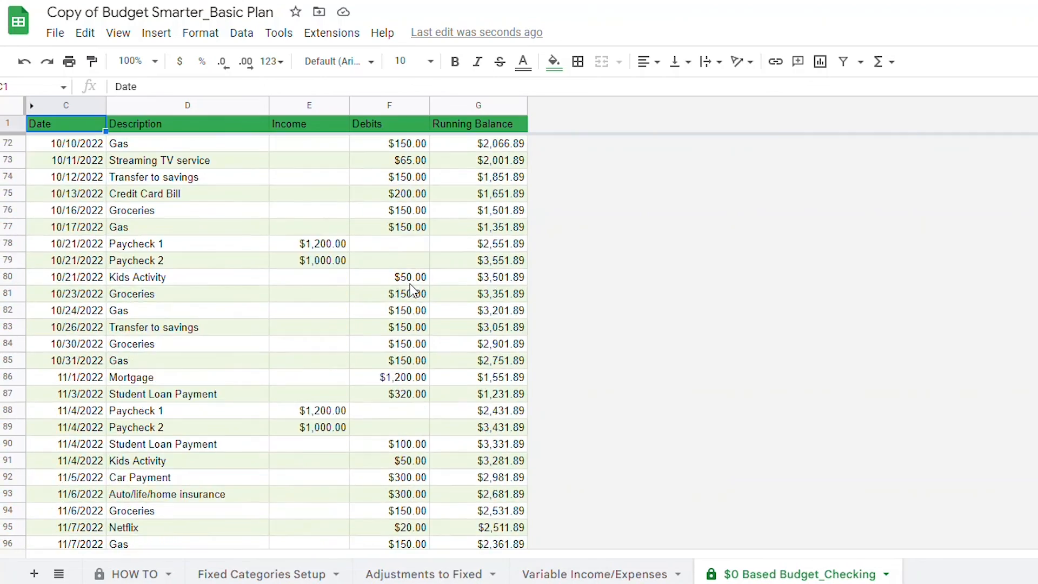
scroll(409, 292, "up", 17)
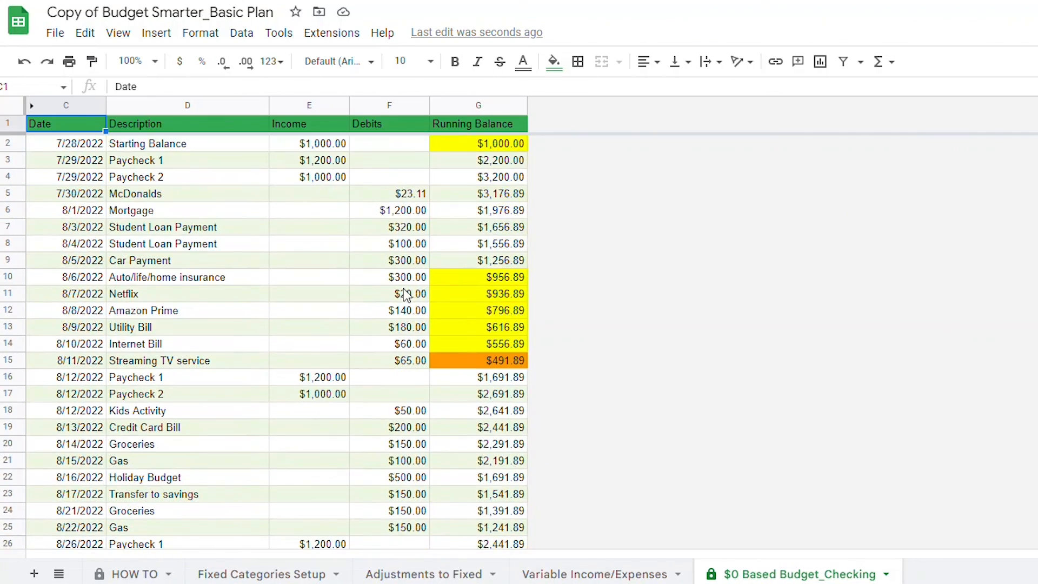
scroll(403, 297, "down", 20)
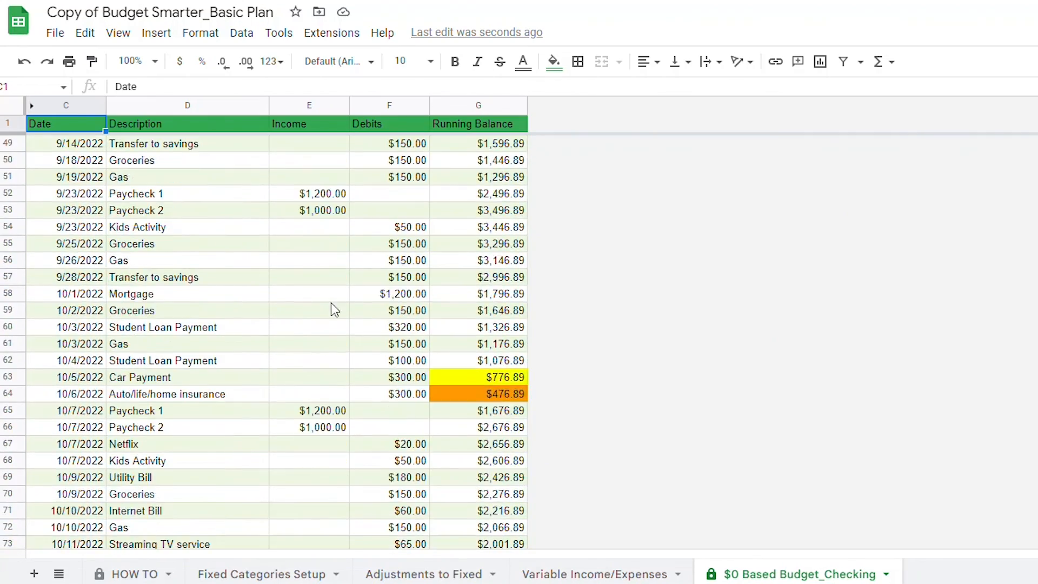
scroll(301, 309, "down", 20)
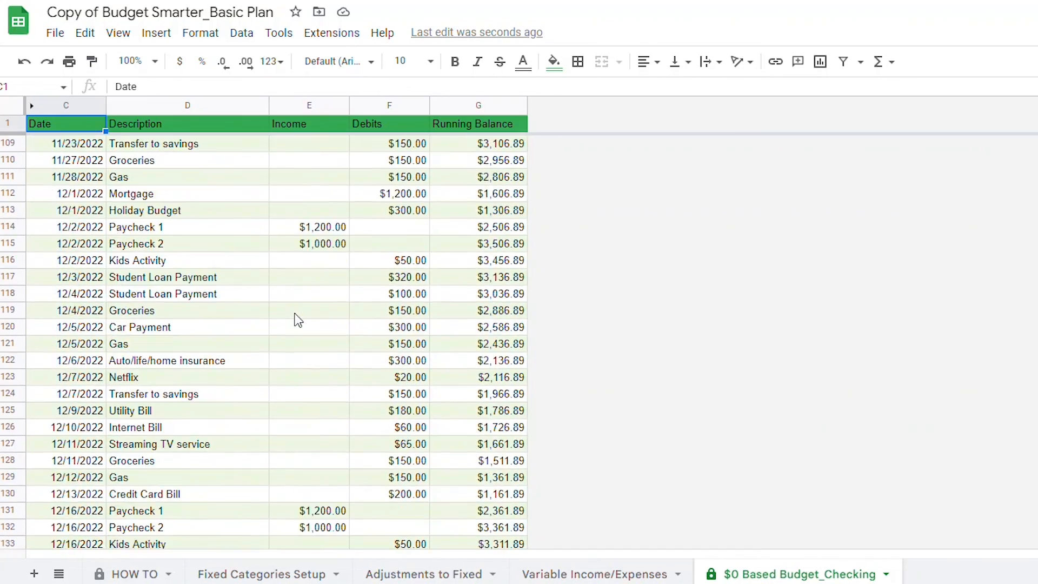
scroll(298, 321, "down", 20)
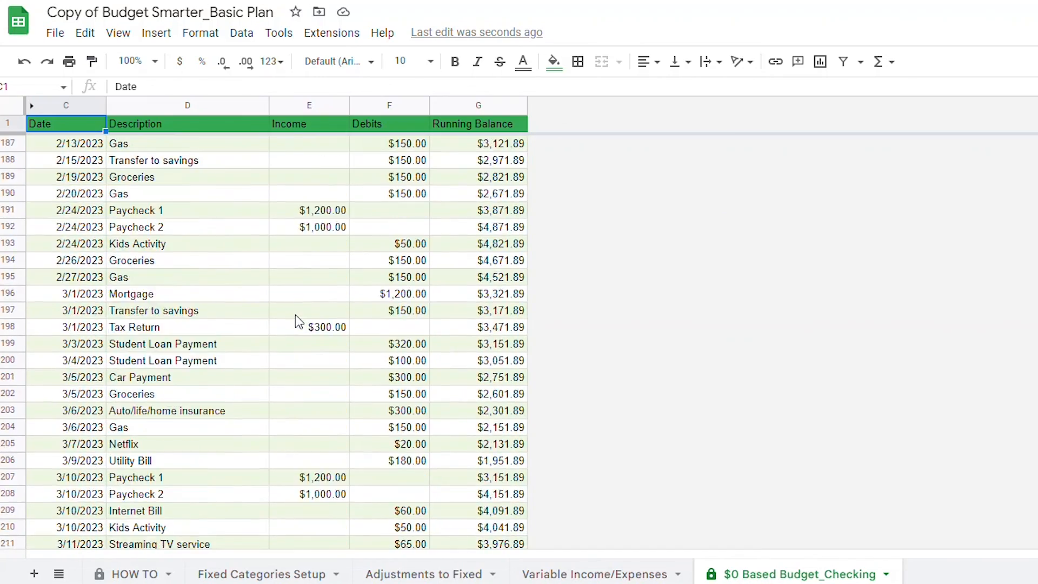
scroll(295, 315, "up", 20)
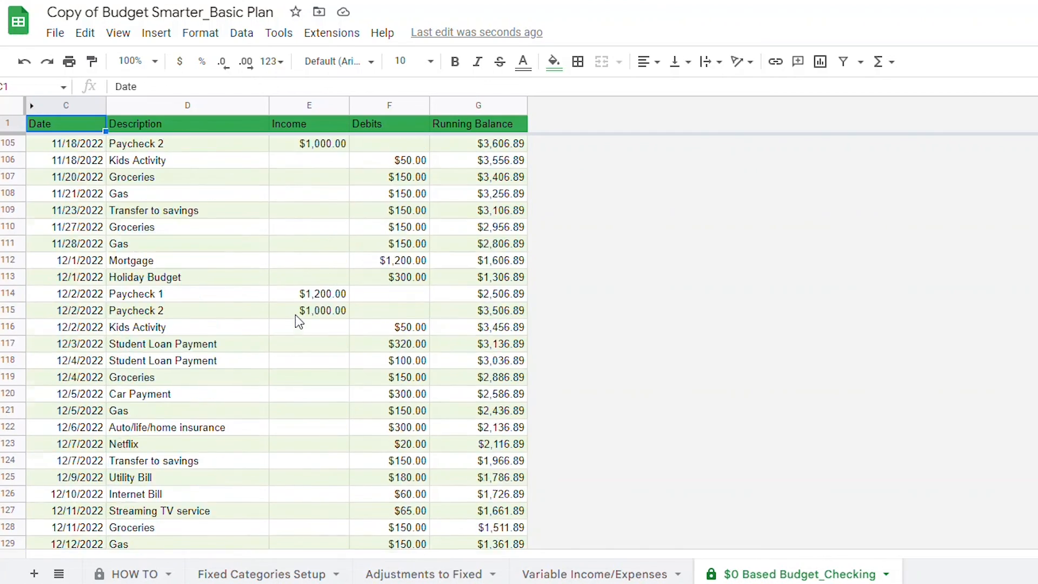
scroll(295, 318, "up", 20)
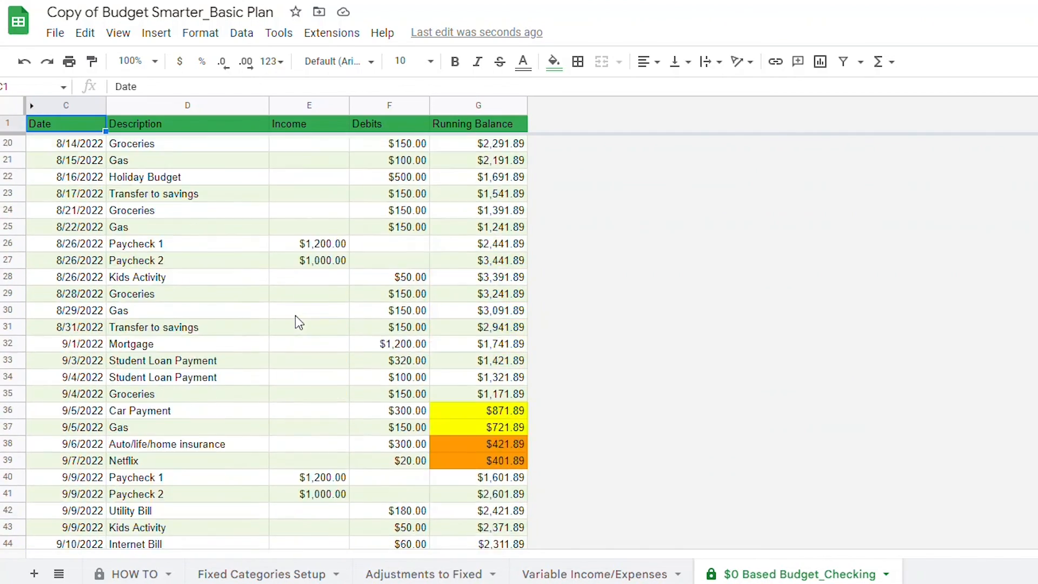
scroll(295, 316, "up", 2)
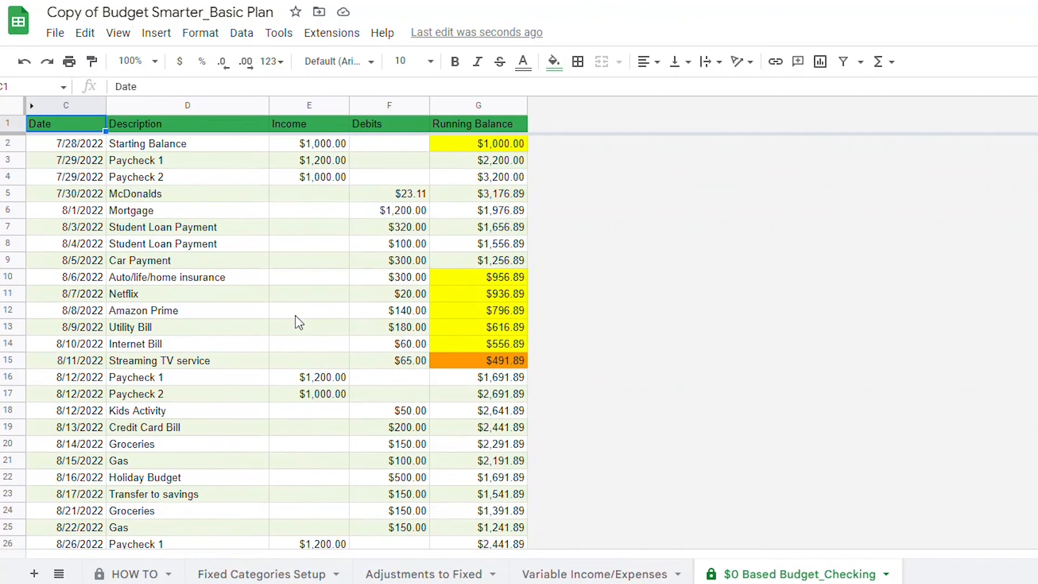